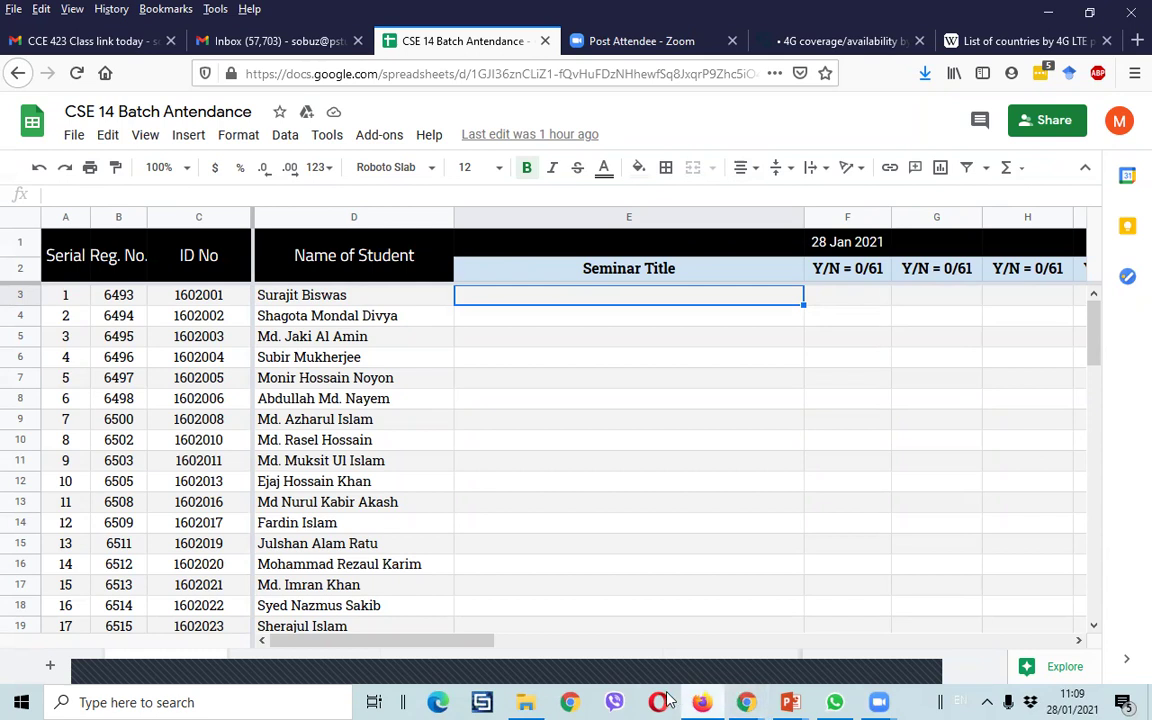
Step: Switch to Google Classroom and start a new assignment in the classwork of CSE 421 CSE14th Batch
{"action": "left_click", "coordinate": [741, 695]}
{"action": "left_click", "coordinate": [671, 617]}
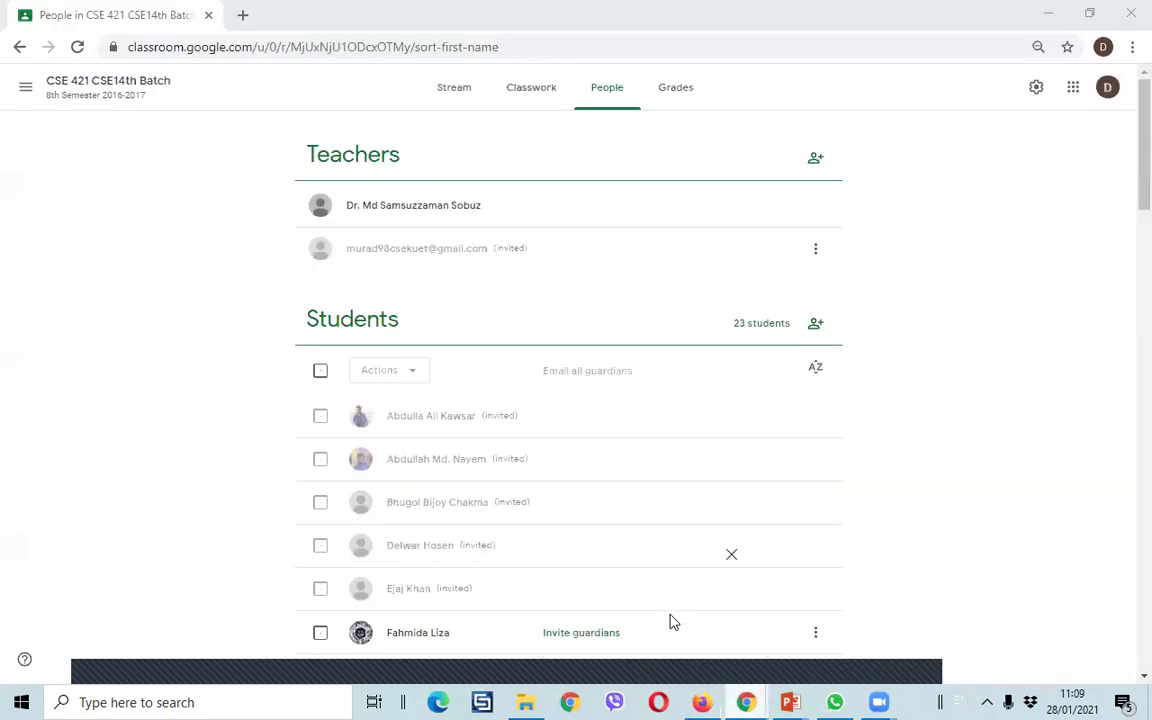
{"action": "left_click", "coordinate": [515, 92]}
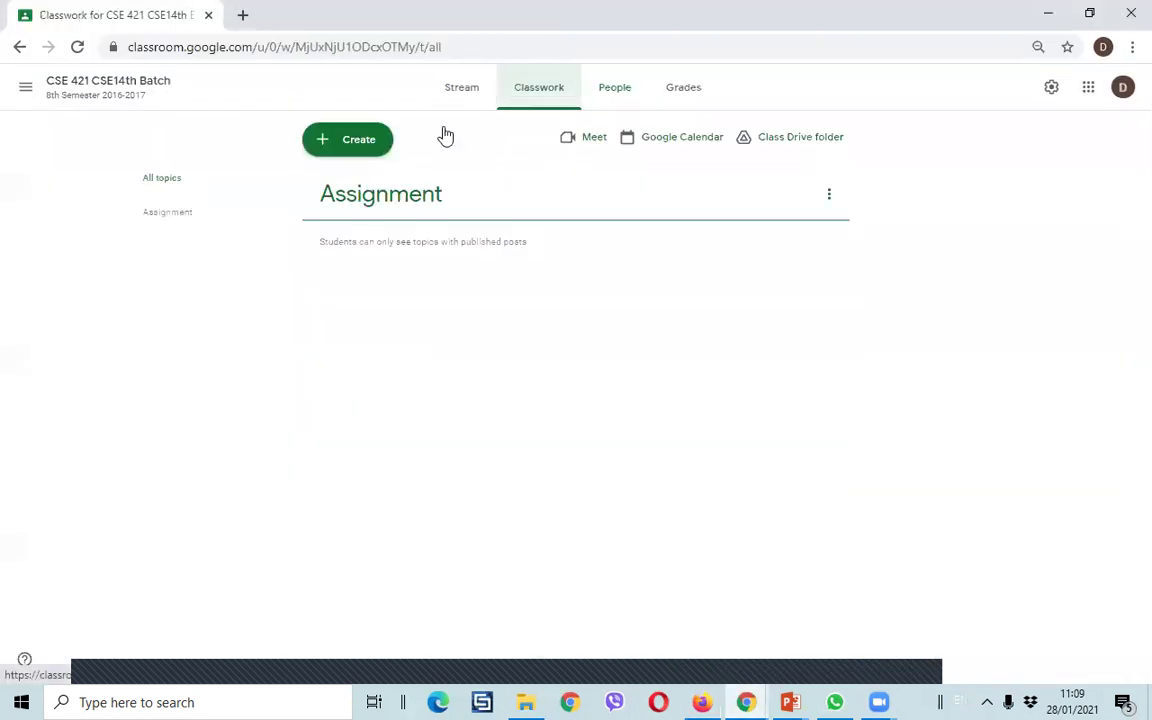
{"action": "left_click", "coordinate": [357, 148]}
{"action": "left_click", "coordinate": [373, 185]}
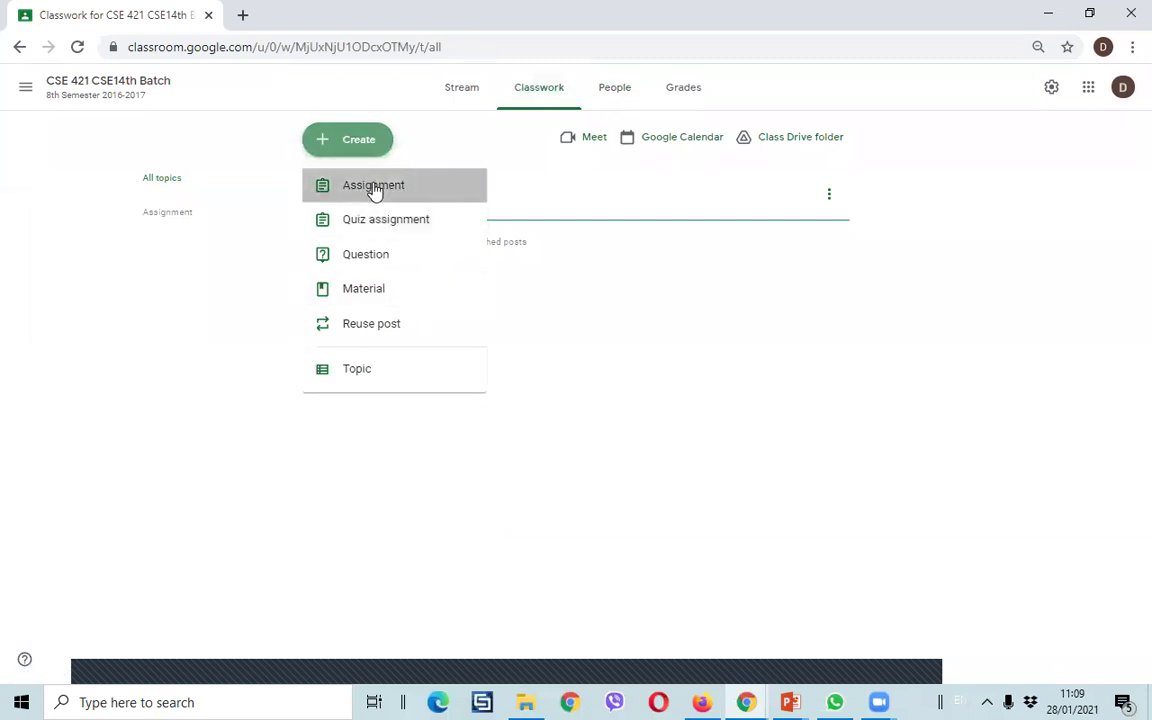
Step: Title the assignment "Seminar Title and Index"
{"action": "type", "text": "S"}
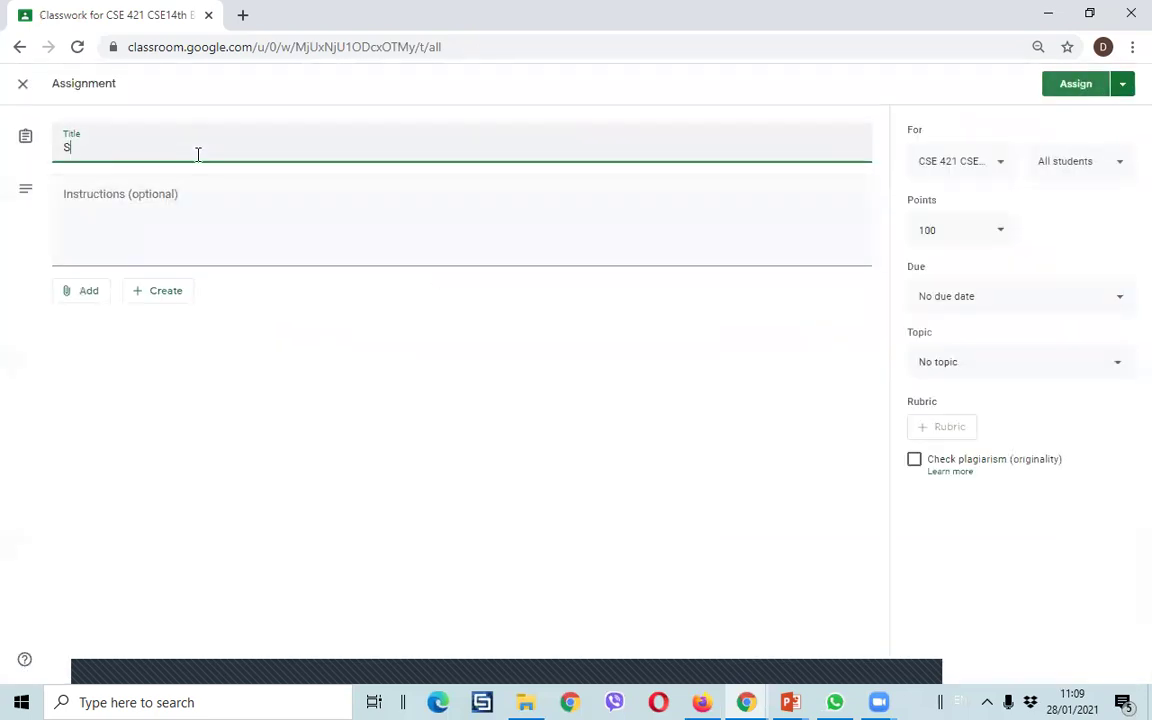
{"action": "type", "text": "eminar T"}
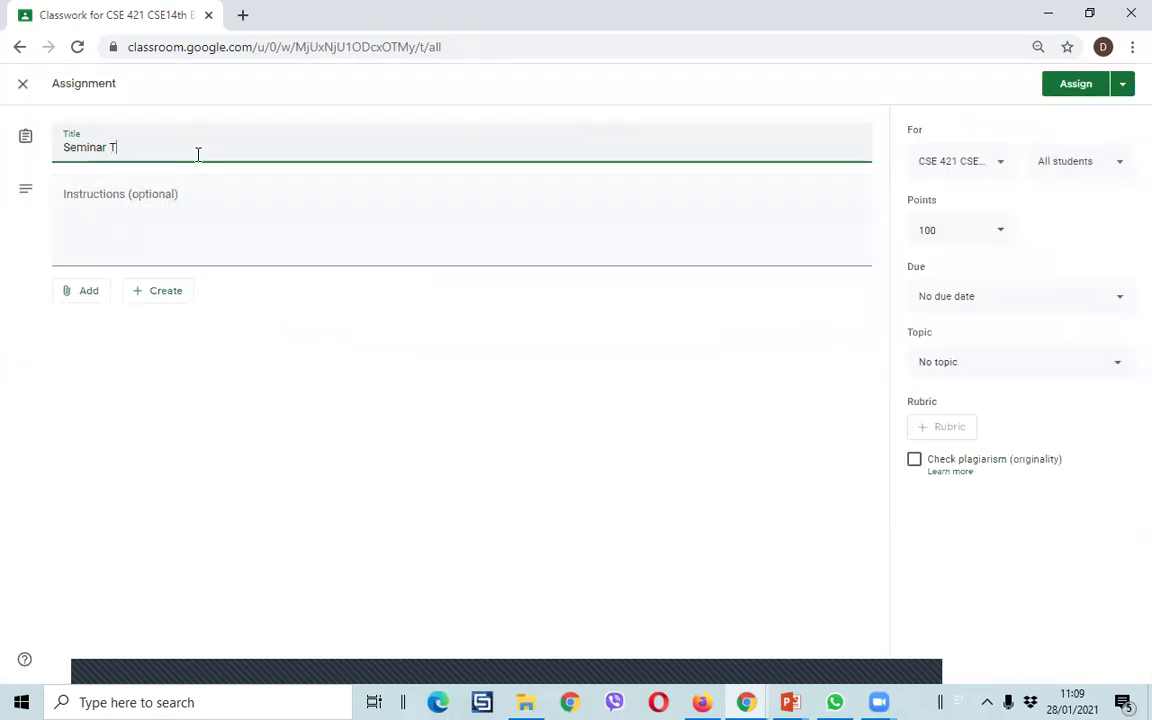
{"action": "type", "text": "itle and Index"}
Step: Enter the instruction "Related t your Thesis Topics 2020 5-10 Journal Article" for the assignment
{"action": "left_click", "coordinate": [167, 193]}
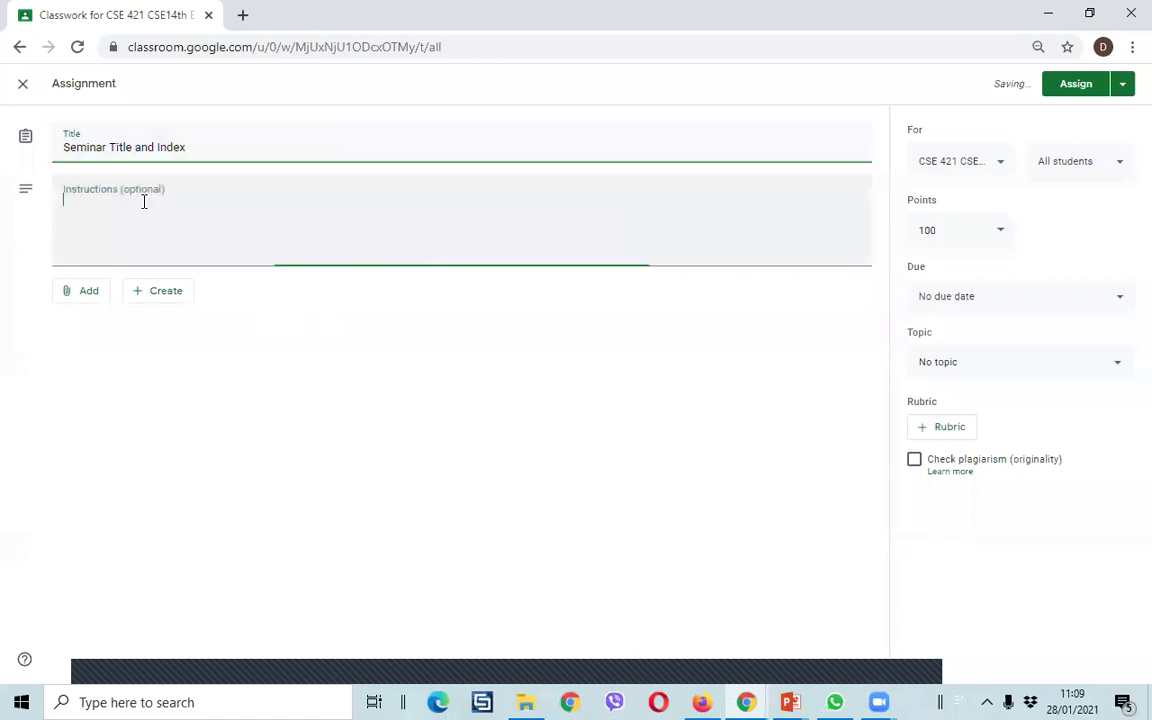
{"action": "left_click", "coordinate": [85, 195]}
{"action": "type", "text": "R"}
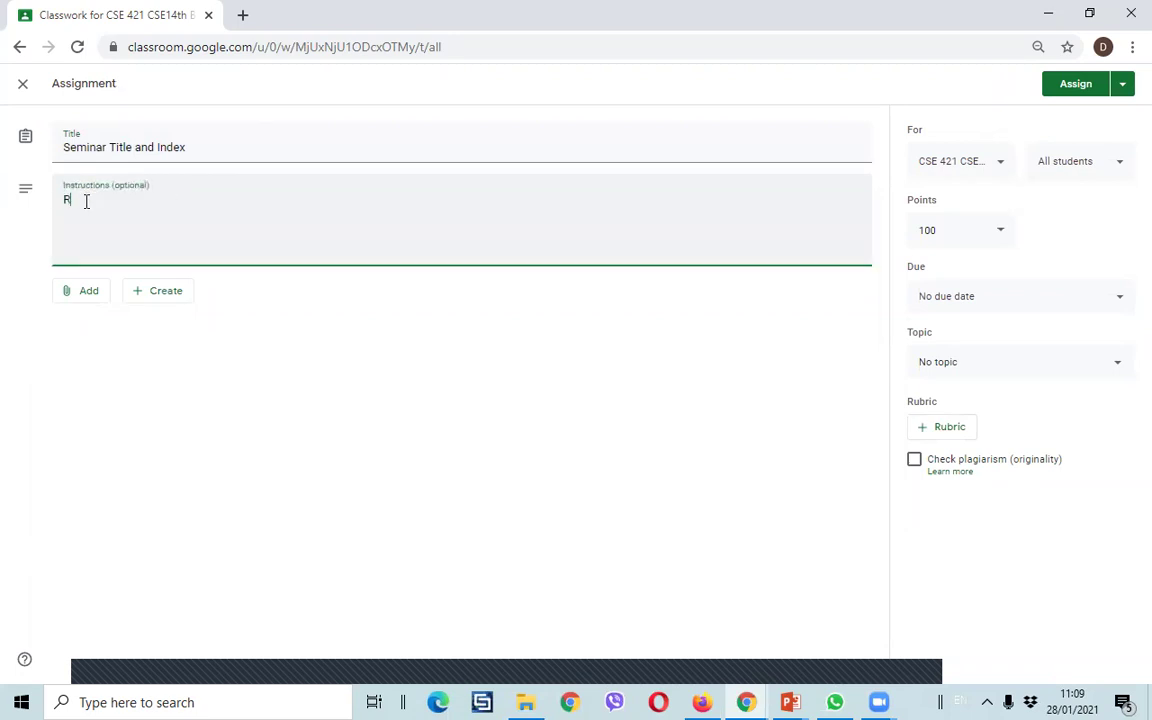
{"action": "type", "text": "elated t your Thes"}
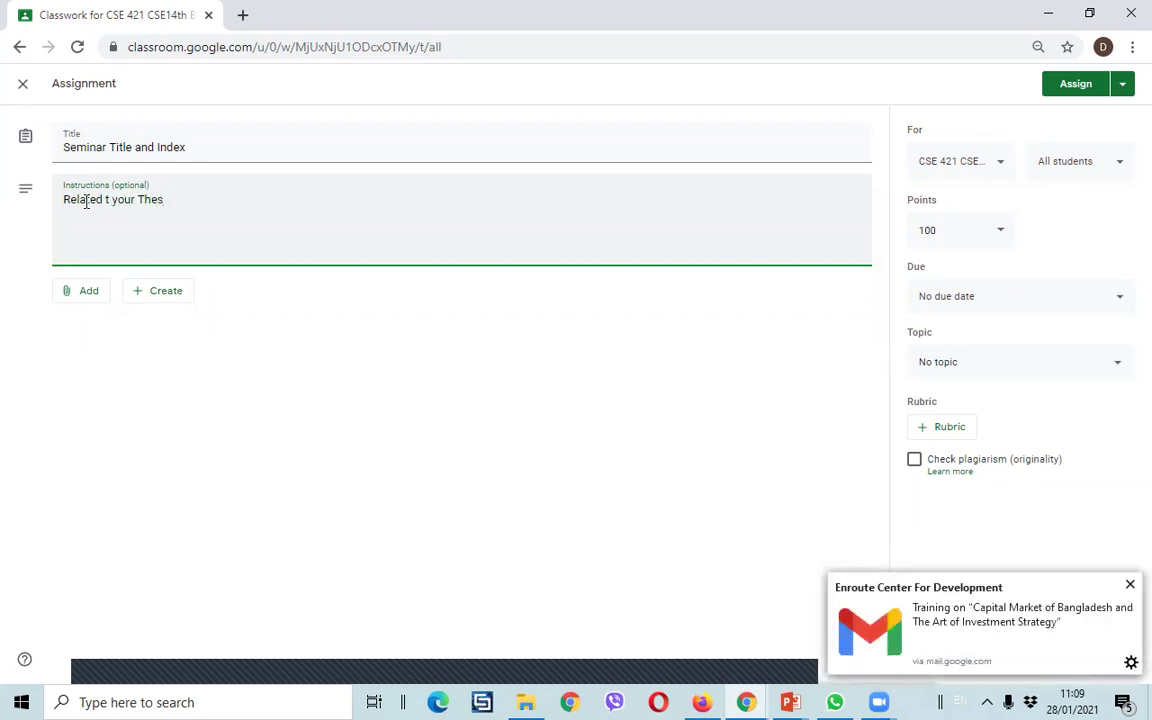
{"action": "type", "text": "is Topics 2020 5-10 Ju"}
{"action": "type", "text": "urnal "}
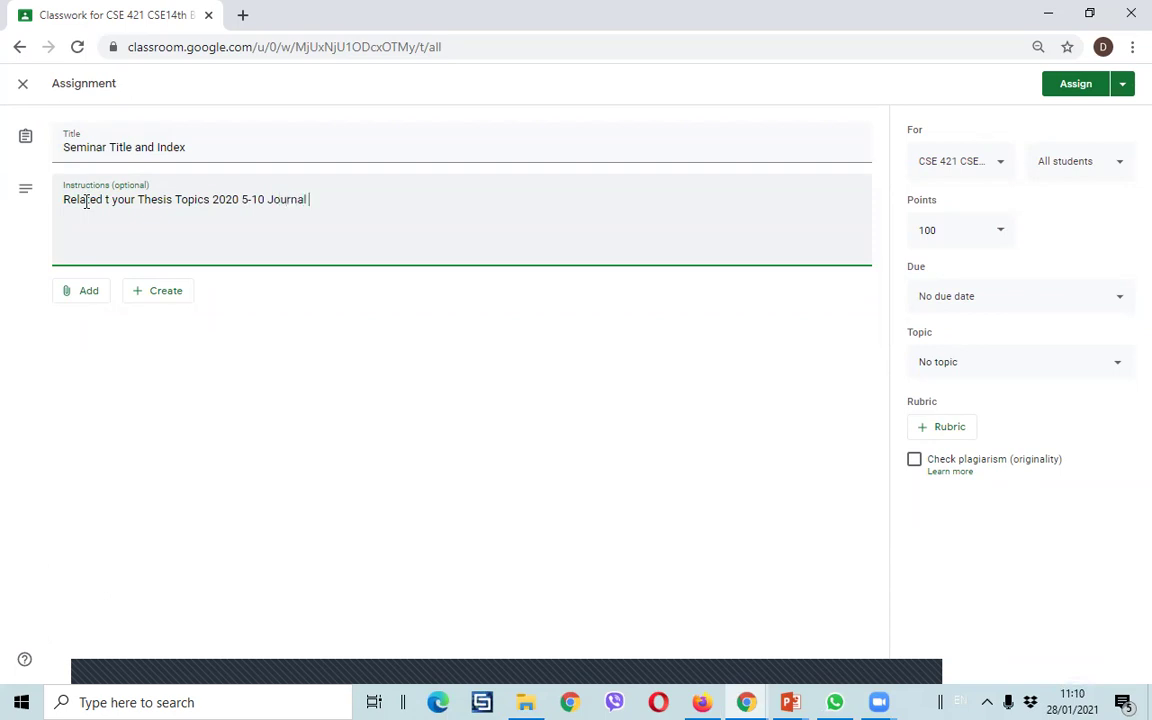
{"action": "type", "text": "Article"}
Step: Correct "t" to "to" in the instruction line and number the line "1." at its beginning
{"action": "left_click", "coordinate": [100, 210]}
{"action": "key", "text": "Right"}
{"action": "key", "text": "Right"}
{"action": "type", "text": "o"}
{"action": "key", "text": "Left"}
{"action": "key", "text": "Left"}
{"action": "key", "text": "Left"}
{"action": "key", "text": "Left"}
{"action": "key", "text": "Left"}
{"action": "key", "text": "Left"}
{"action": "key", "text": "Left"}
{"action": "key", "text": "Left"}
{"action": "key", "text": "Left"}
{"action": "key", "text": "Left"}
{"action": "type", "text": "1."}
Step: Append the publishers "--IEEE, Springer, Elsevier--" to the end of the first instruction line
{"action": "left_click", "coordinate": [428, 198]}
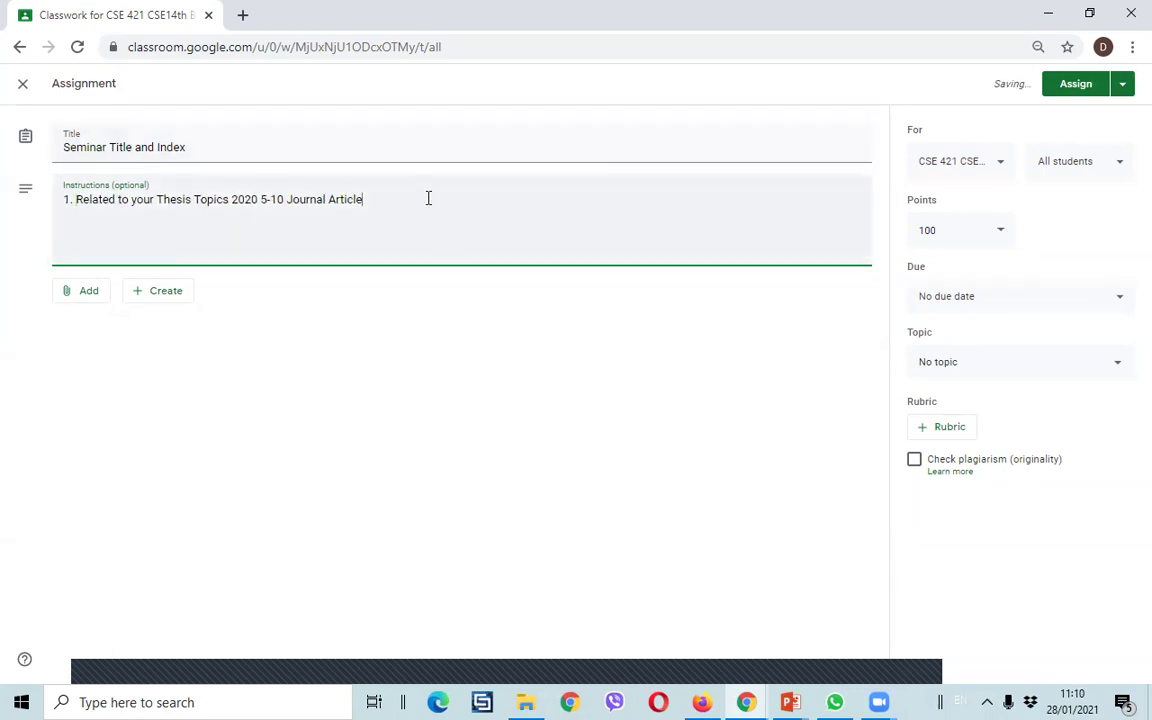
{"action": "type", "text": "--IEEE, Springer, Elsevier"}
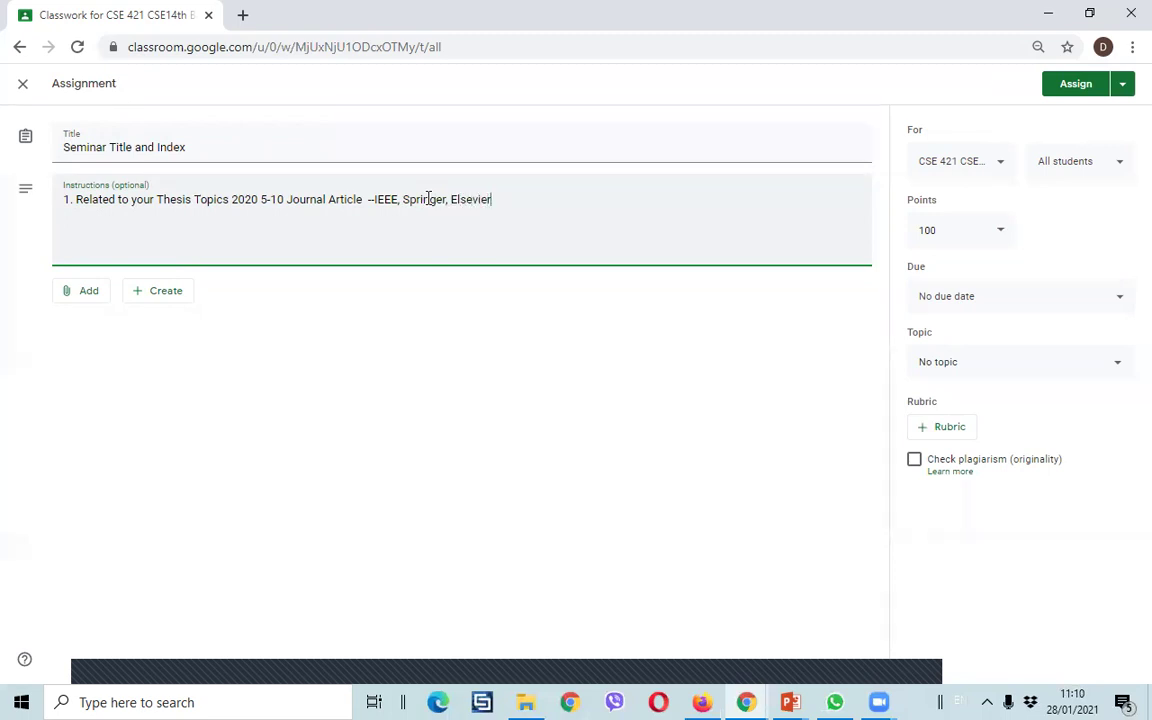
{"action": "type", "text": "--"}
Step: Add a second instruction line reading "2. Project related to your work---- Web developer, Java developer, .Net, Networking"
{"action": "key", "text": "Return"}
{"action": "type", "text": "2. Project related to"}
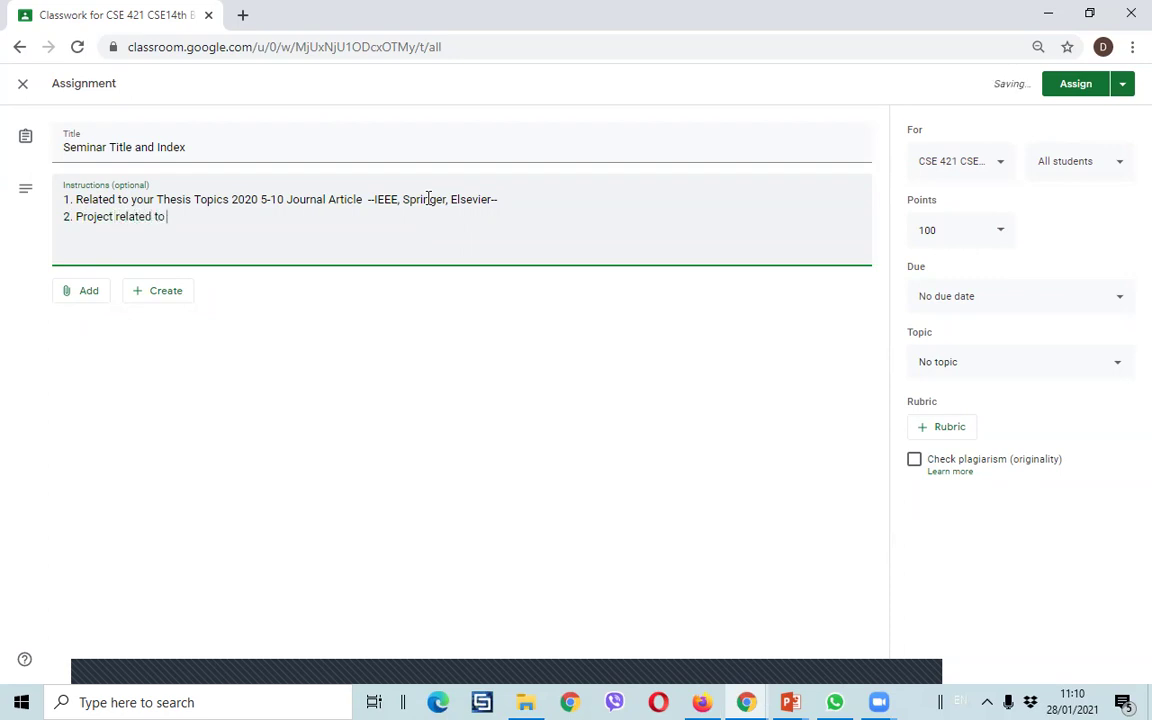
{"action": "type", "text": " your work---- We"}
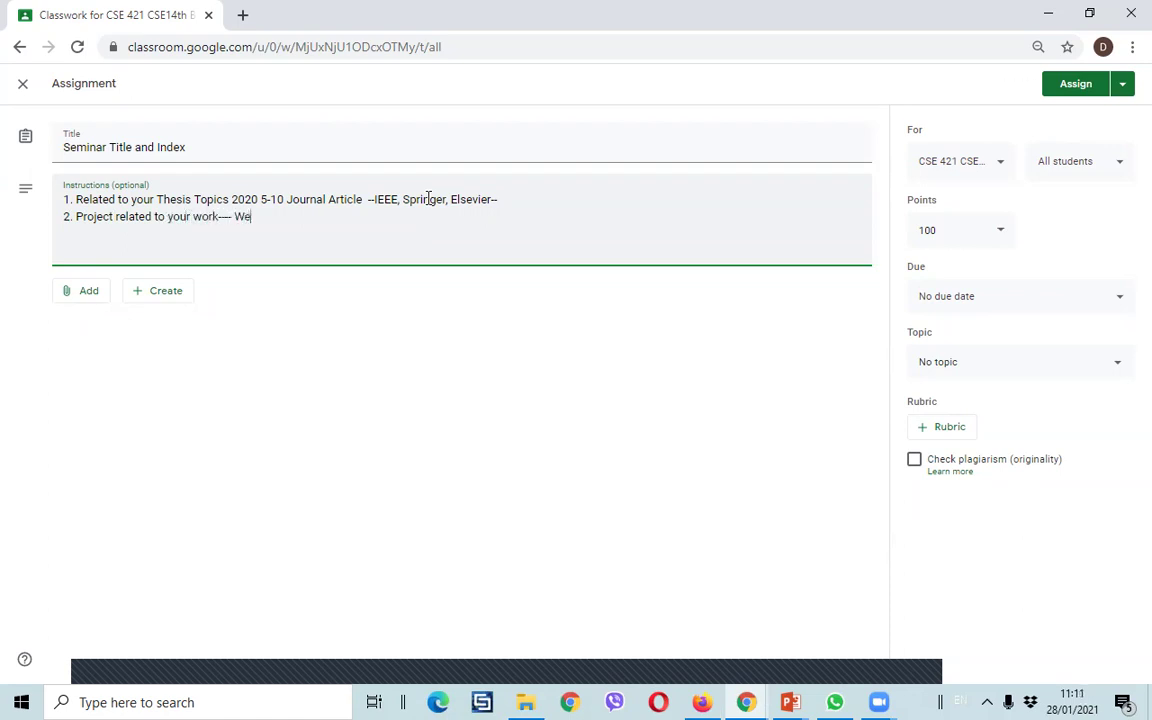
{"action": "type", "text": "bdeveloper, Java"}
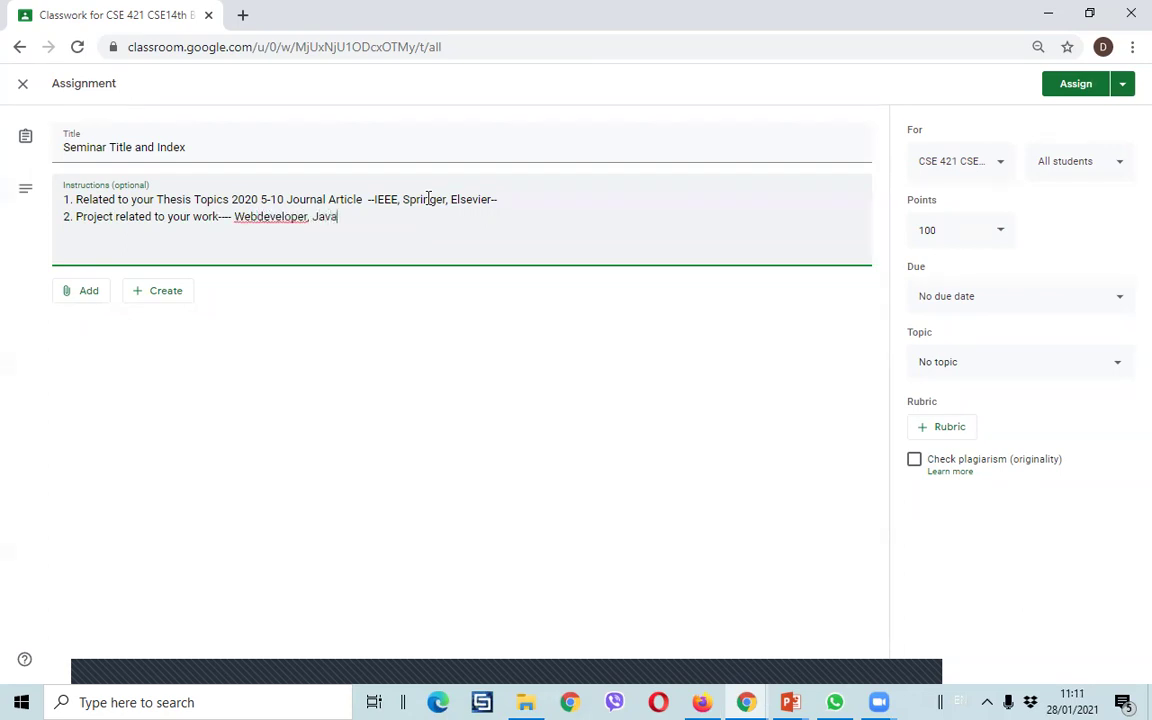
{"action": "type", "text": "veloper, .Net, Networking"}
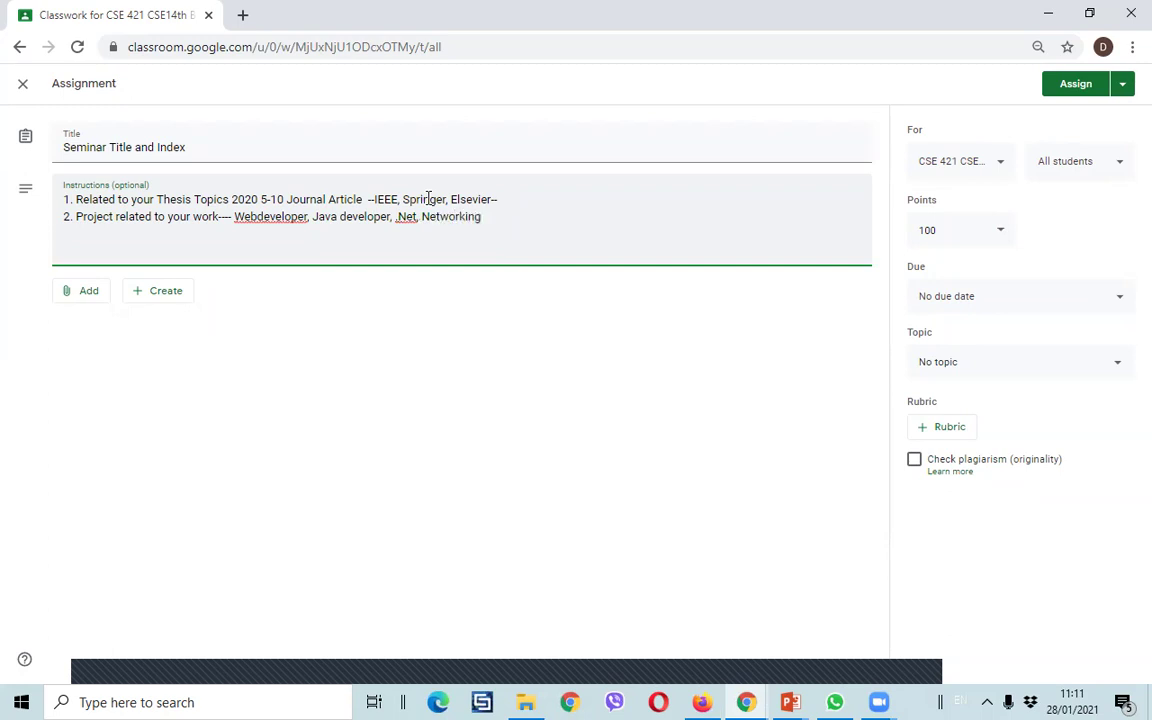
{"action": "left_click", "coordinate": [253, 216]}
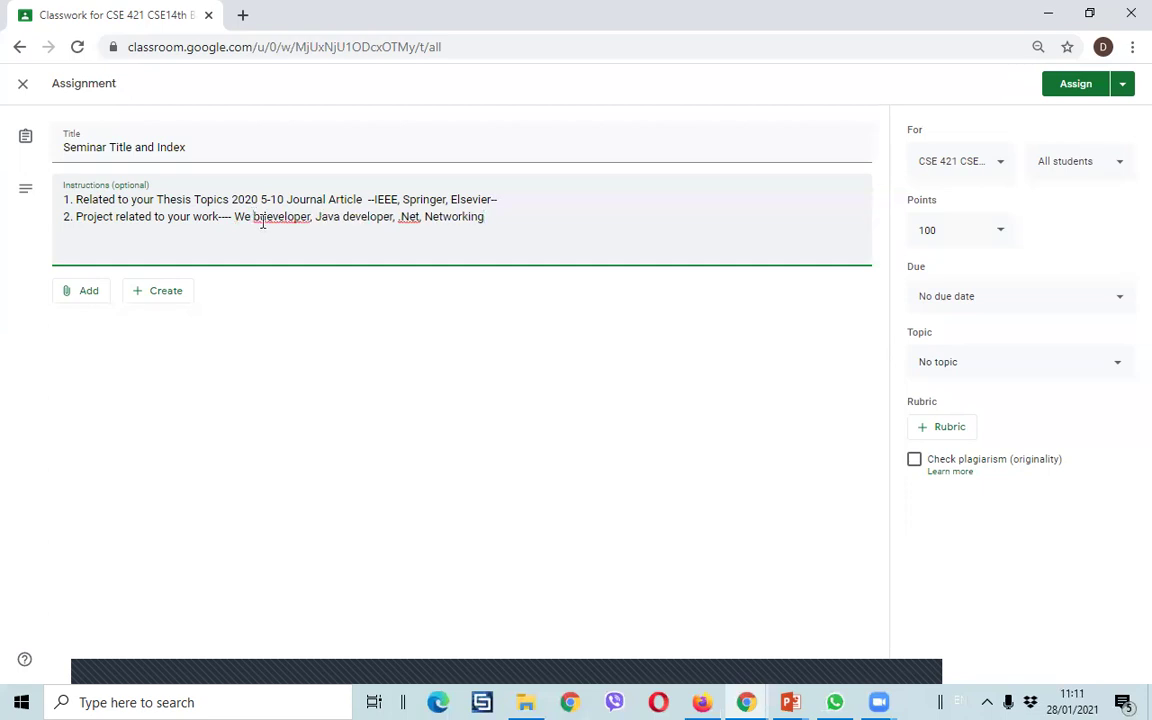
{"action": "key", "text": "BackSpace"}
Step: Set the assignment's due date to Feb 11, 2021 with a due time of 11:59 PM
{"action": "left_click", "coordinate": [1003, 298]}
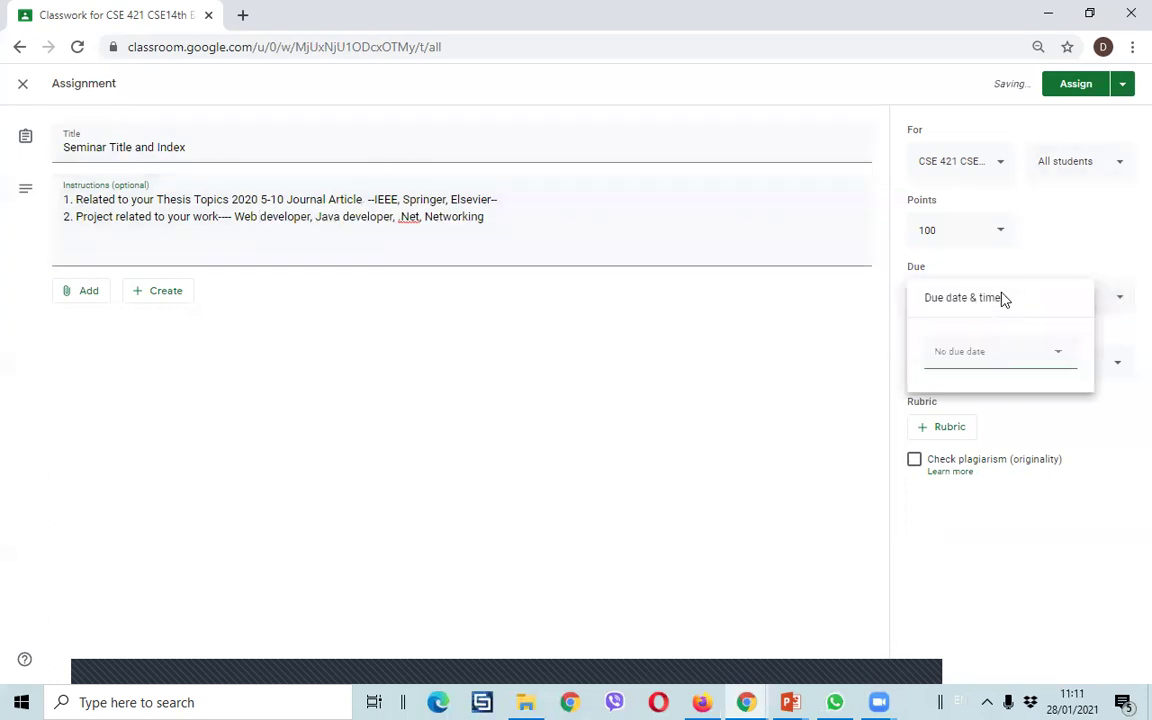
{"action": "left_click", "coordinate": [982, 366]}
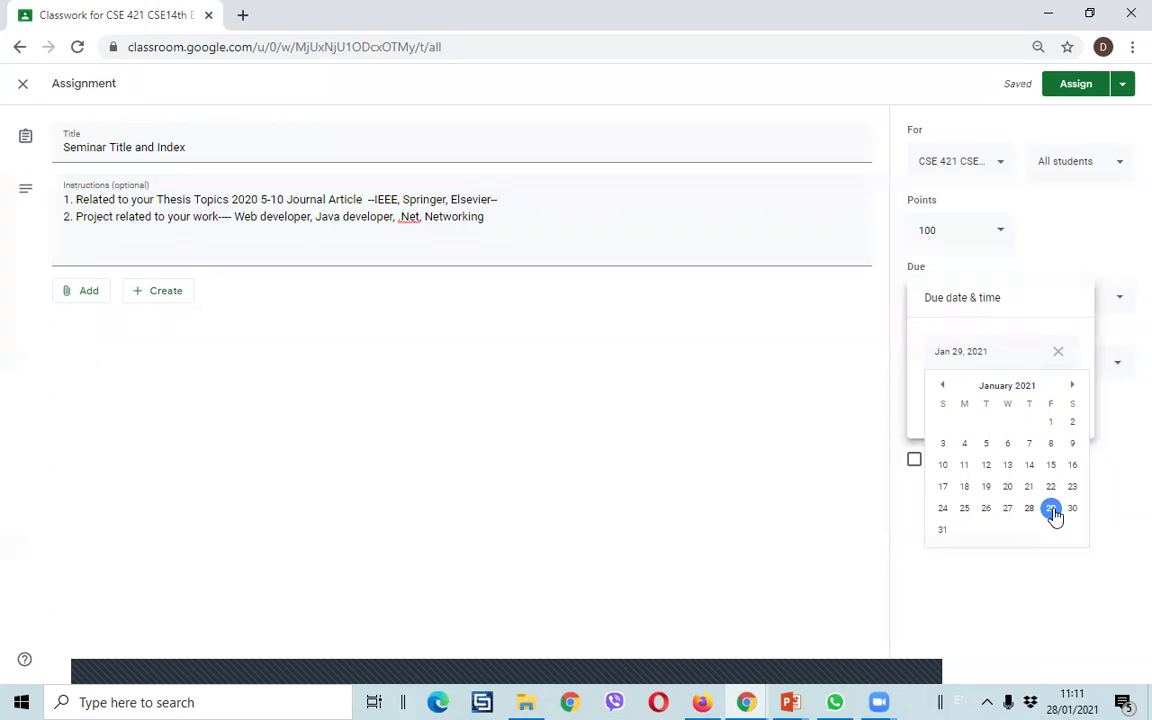
{"action": "left_click", "coordinate": [1072, 386]}
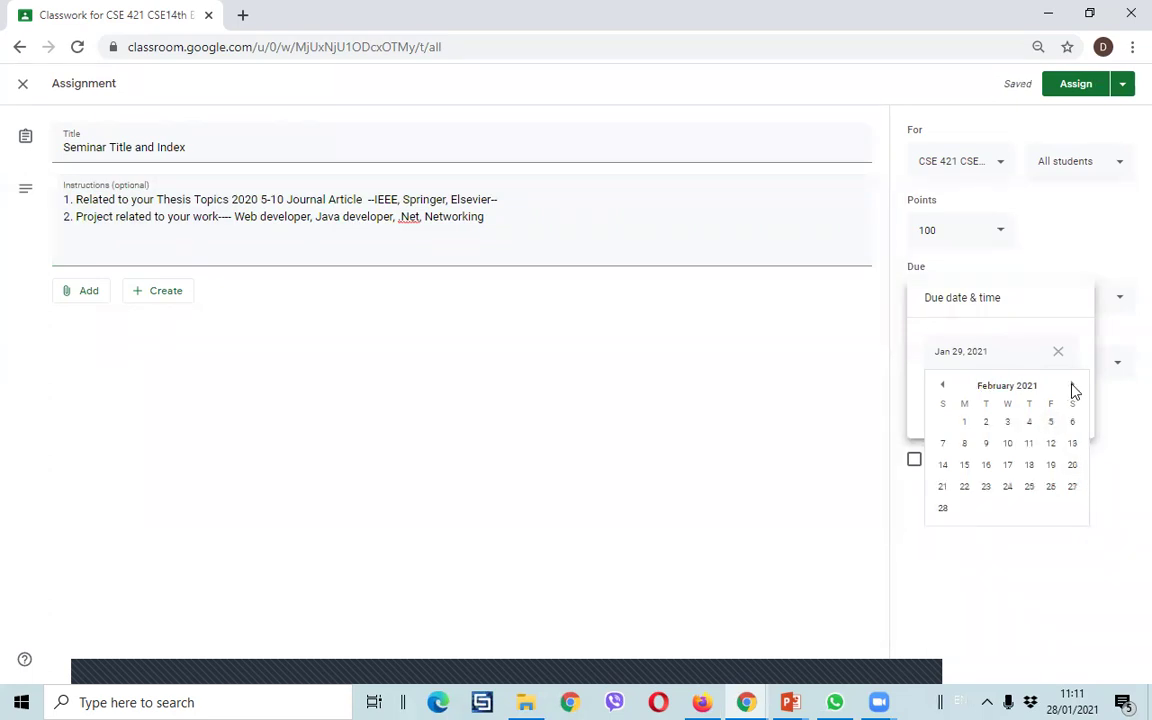
{"action": "left_click", "coordinate": [1033, 444]}
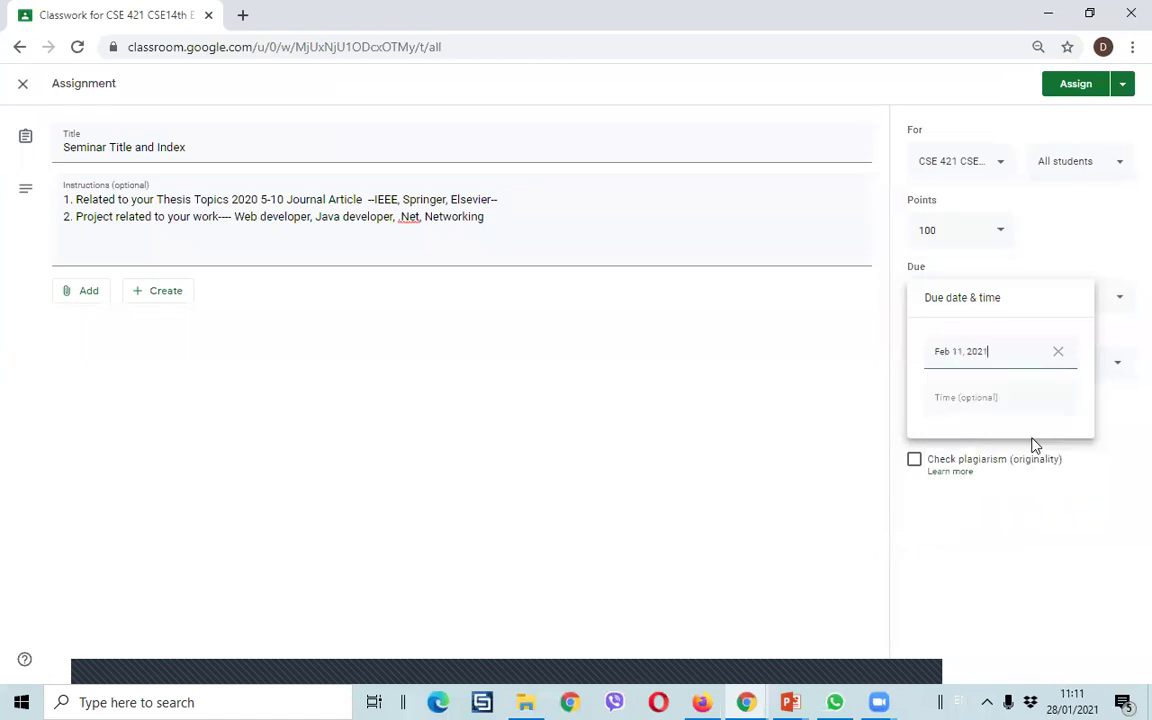
{"action": "left_click", "coordinate": [977, 408]}
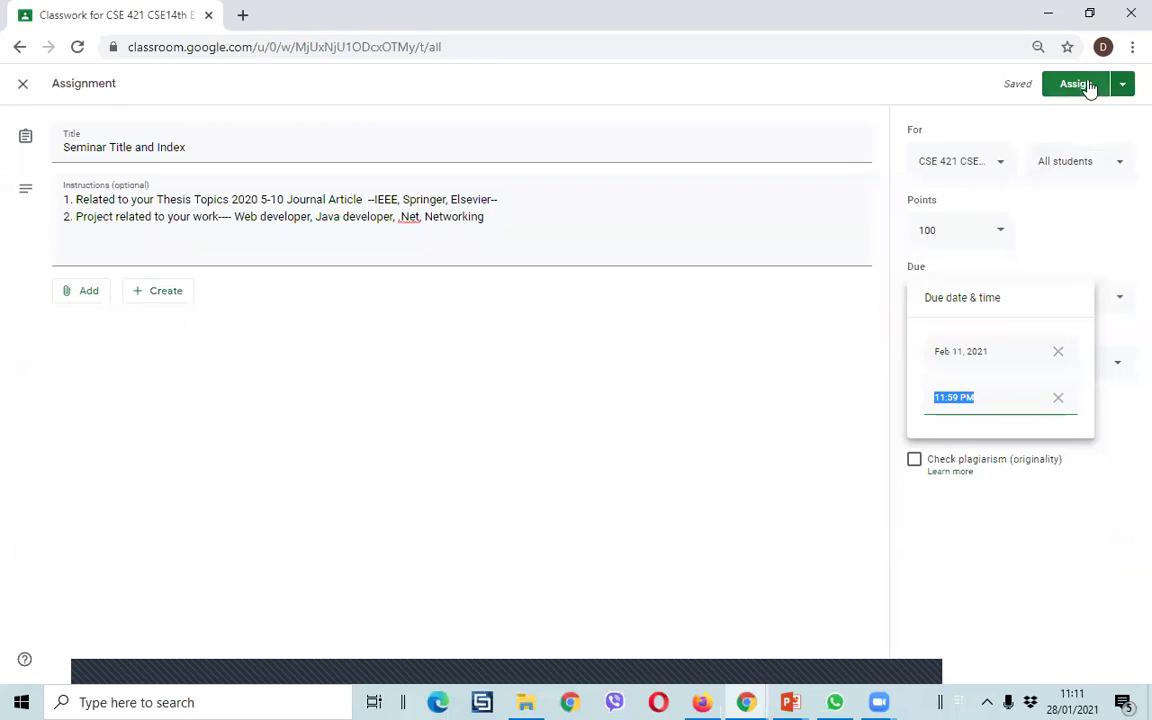
Step: Set the computer's speaker volume to 82
{"action": "left_click", "coordinate": [986, 702]}
{"action": "left_click", "coordinate": [1004, 666]}
{"action": "left_click", "coordinate": [1055, 659]}
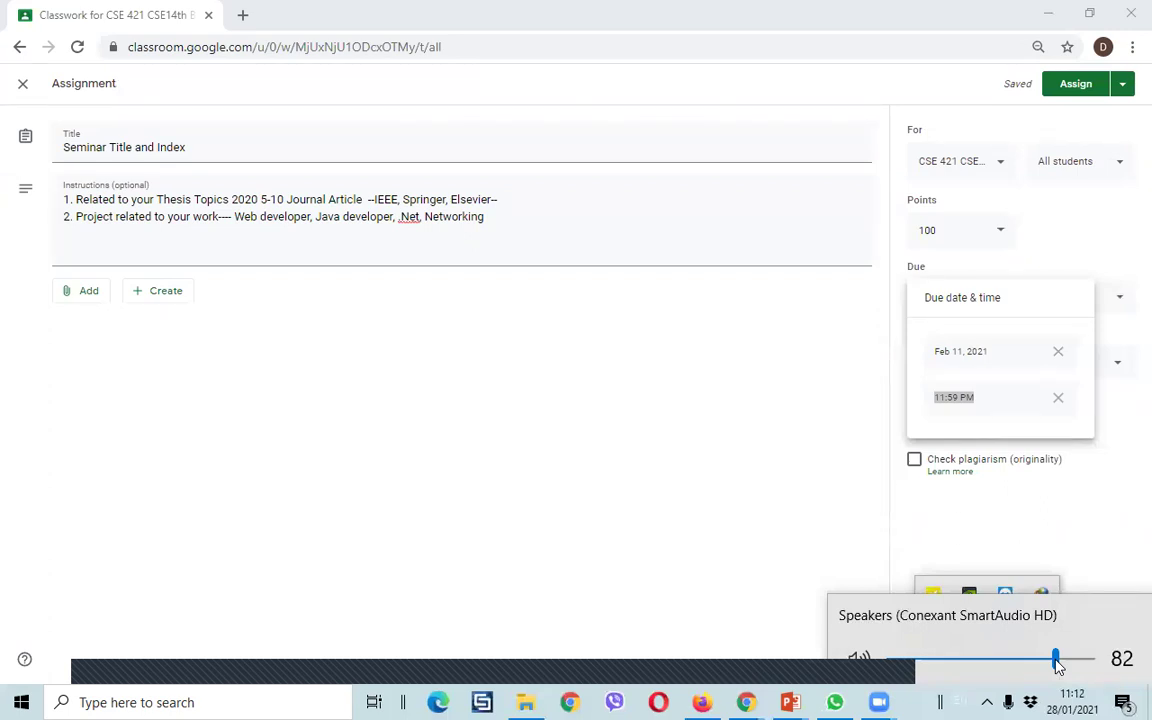
Step: Add the years "2020, 2021" after "Elsevier--" at the end of the first instruction line
{"action": "left_click", "coordinate": [494, 213]}
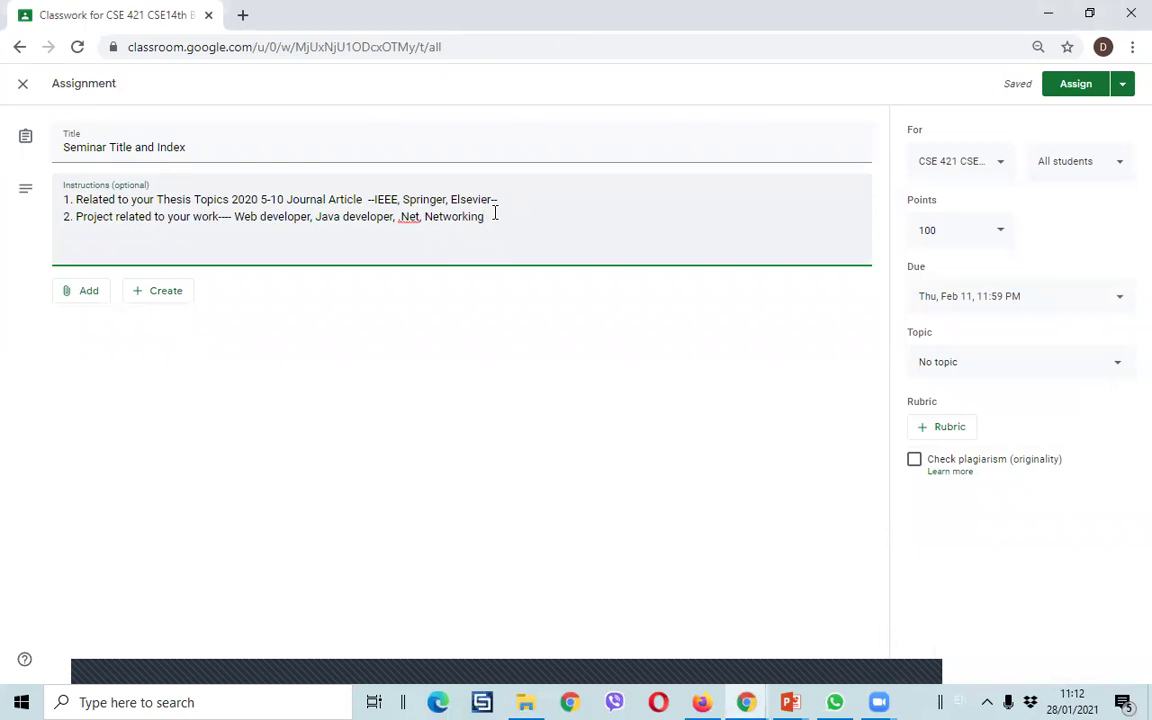
{"action": "left_click", "coordinate": [521, 195]}
{"action": "type", "text": "2021, 2021"}
{"action": "left_click", "coordinate": [534, 203]}
{"action": "key", "text": "BackSpace"}
{"action": "key", "text": "BackSpace"}
{"action": "type", "text": "0"}
{"action": "left_click", "coordinate": [603, 207]}
Step: File the assignment under the topic Assignment
{"action": "left_click", "coordinate": [1017, 374]}
{"action": "left_click", "coordinate": [966, 443]}
{"action": "left_click", "coordinate": [535, 216]}
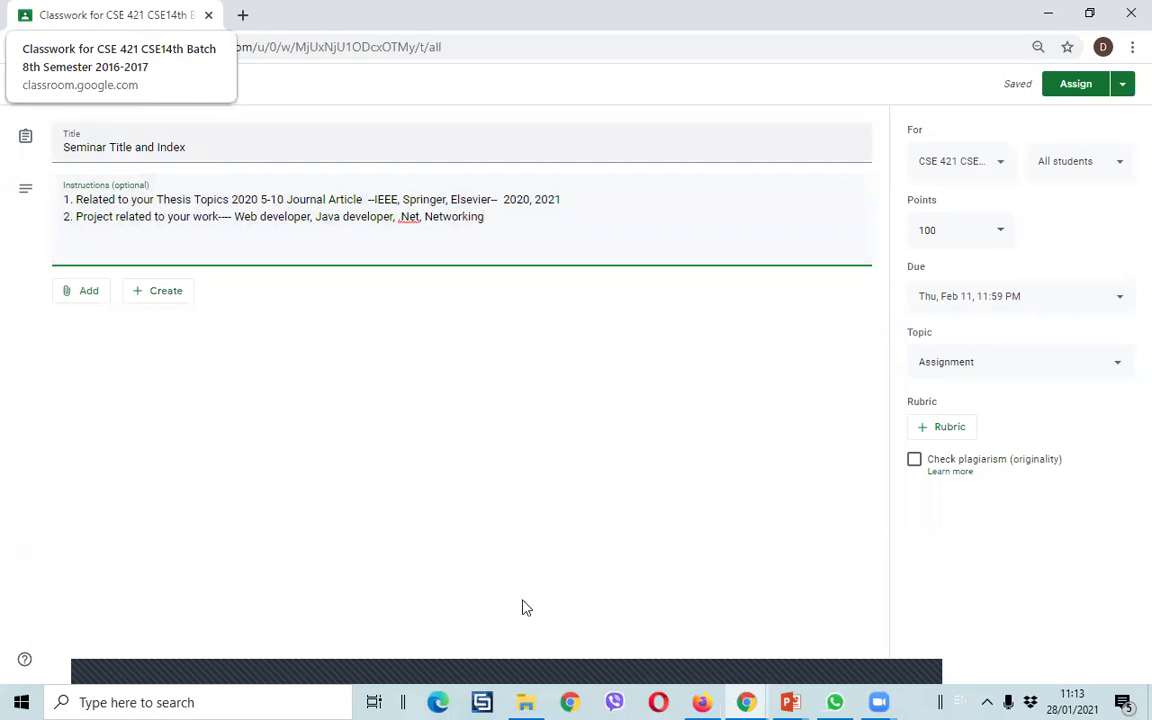
Step: Switch to File Explorer and open Course Code lab list.docx from the PSTU folder in Dropbox
{"action": "left_click", "coordinate": [525, 702]}
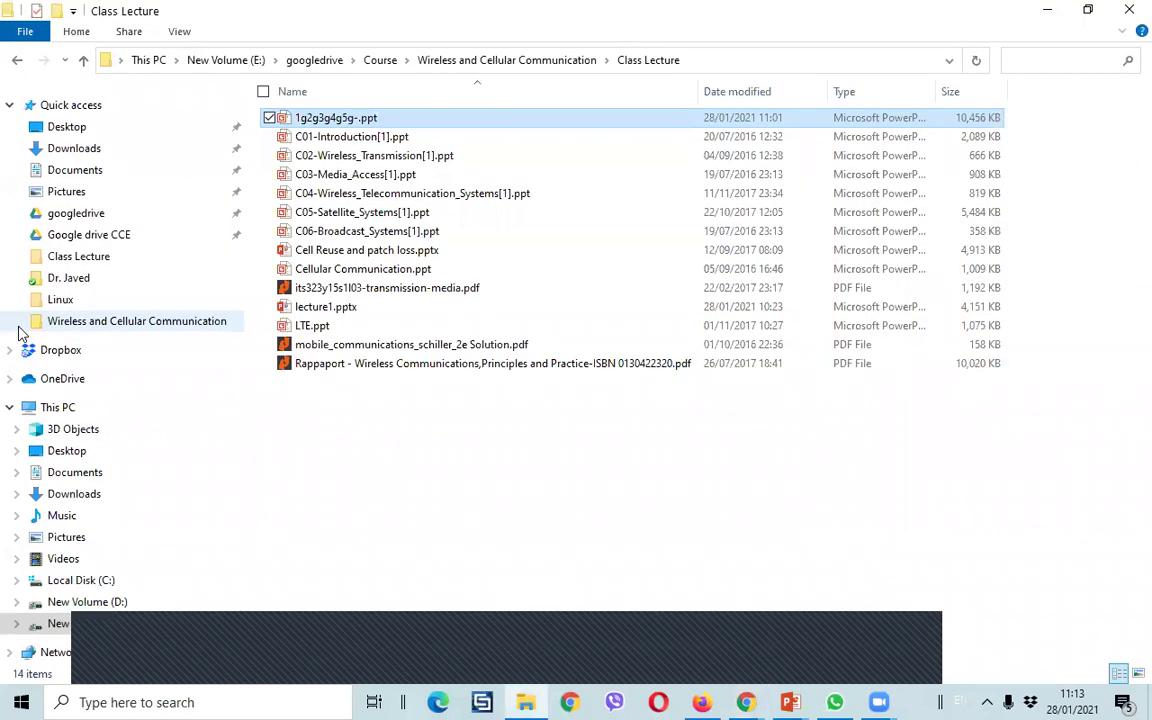
{"action": "left_click", "coordinate": [40, 349]}
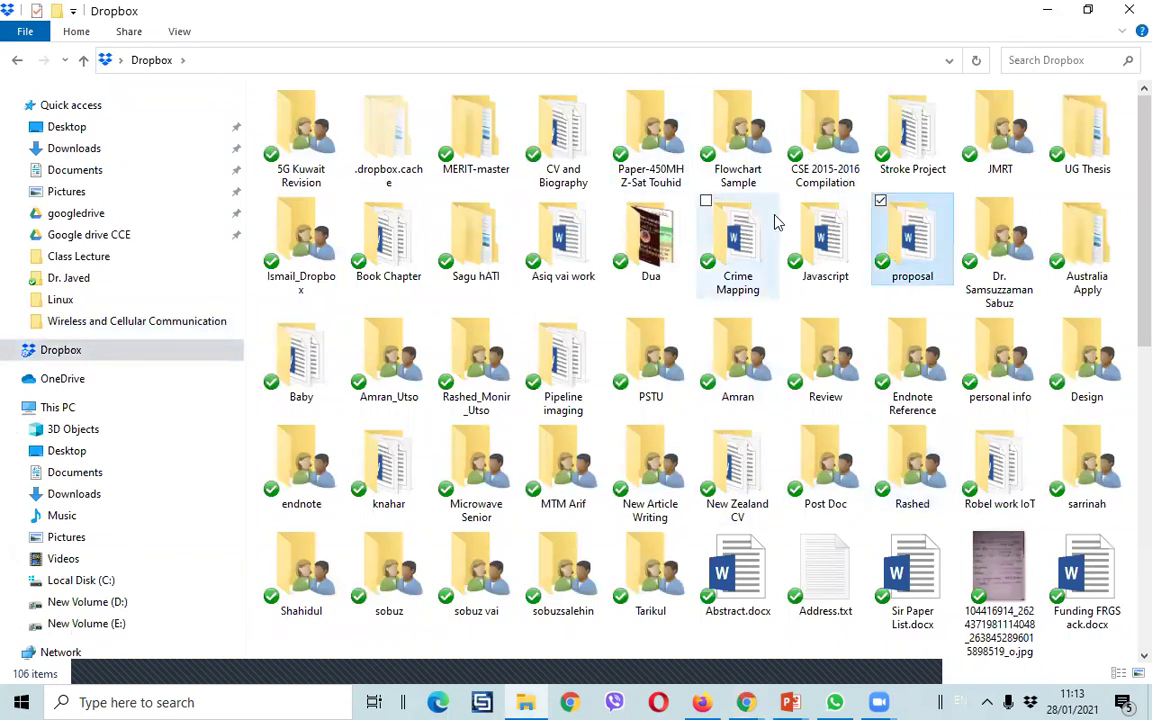
{"action": "double_click", "coordinate": [625, 345]}
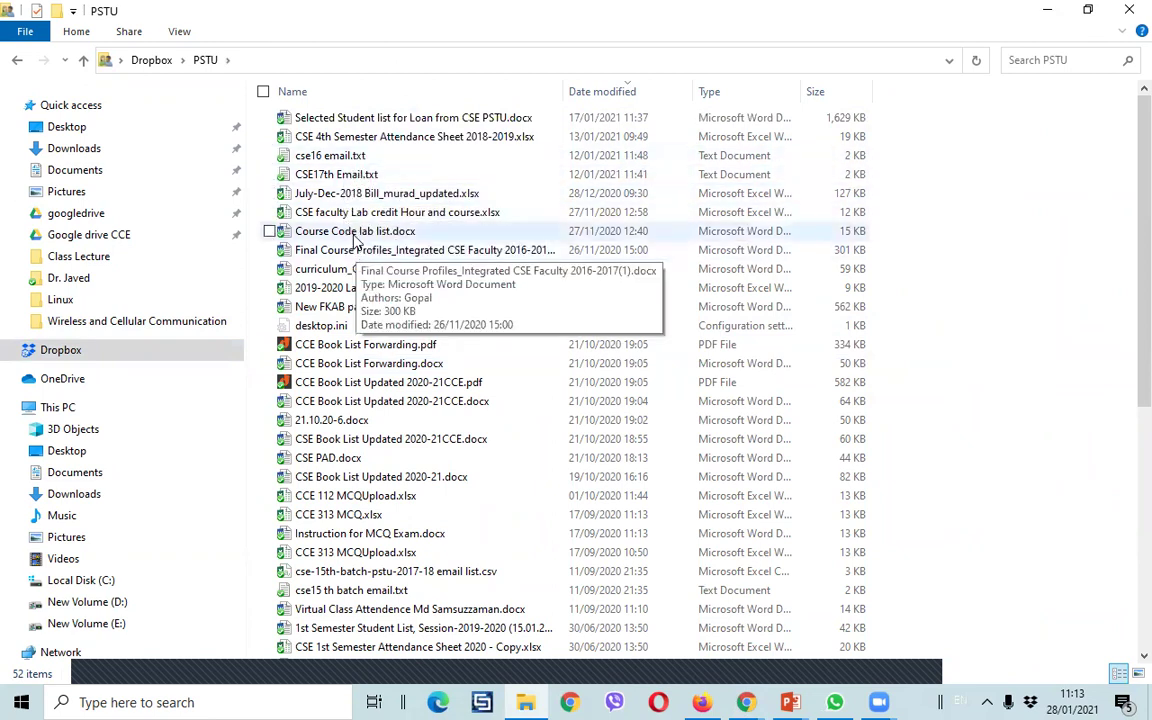
{"action": "double_click", "coordinate": [355, 233]}
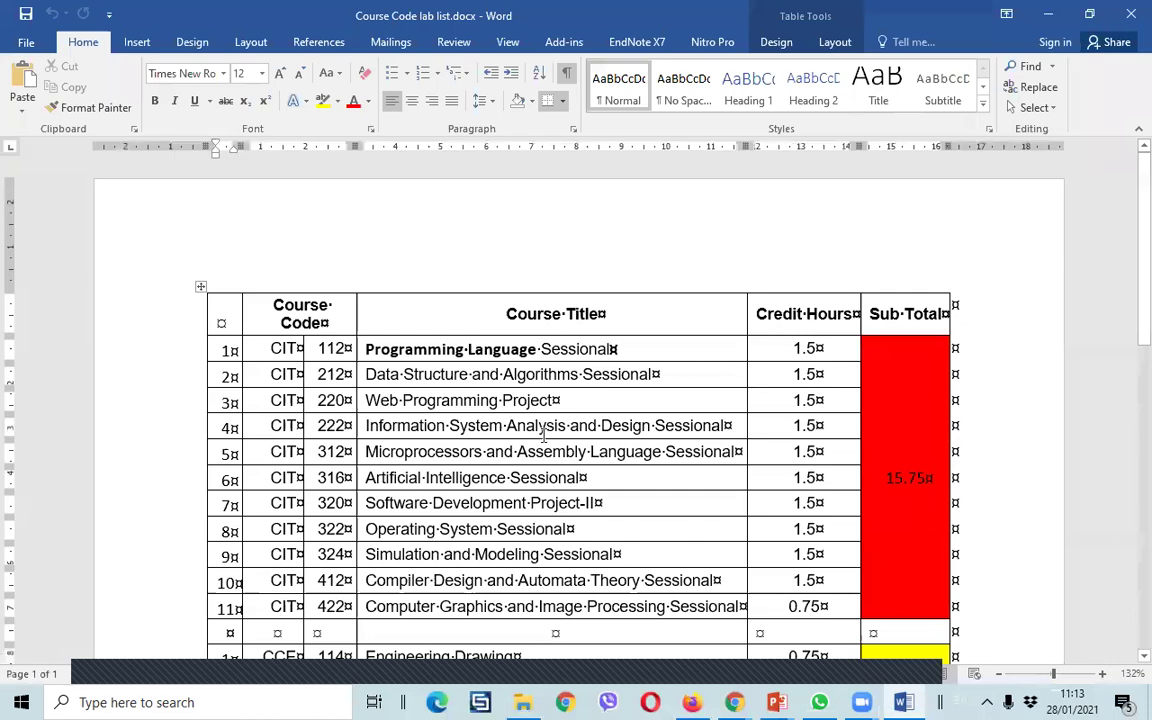
Step: Examine the sessional courses and credit hours in the document's table, and close the document
{"action": "scroll", "coordinate": [543, 432], "scroll_direction": "down", "scroll_amount": 15}
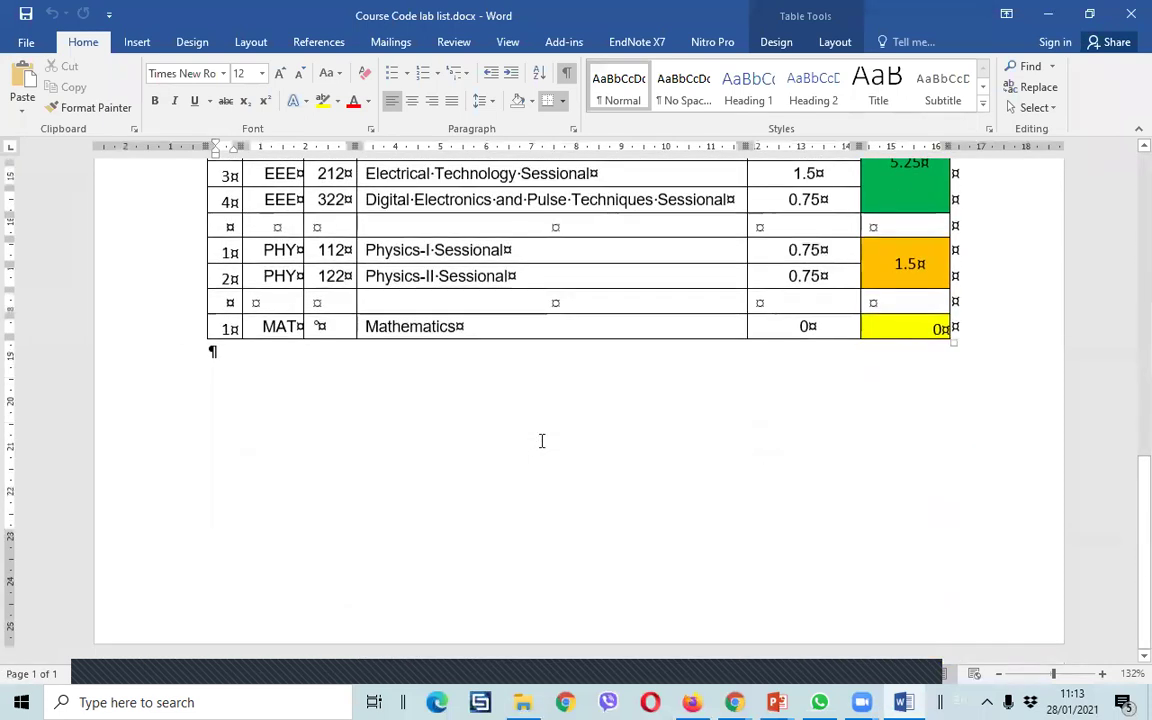
{"action": "scroll", "coordinate": [541, 441], "scroll_direction": "up", "scroll_amount": 3}
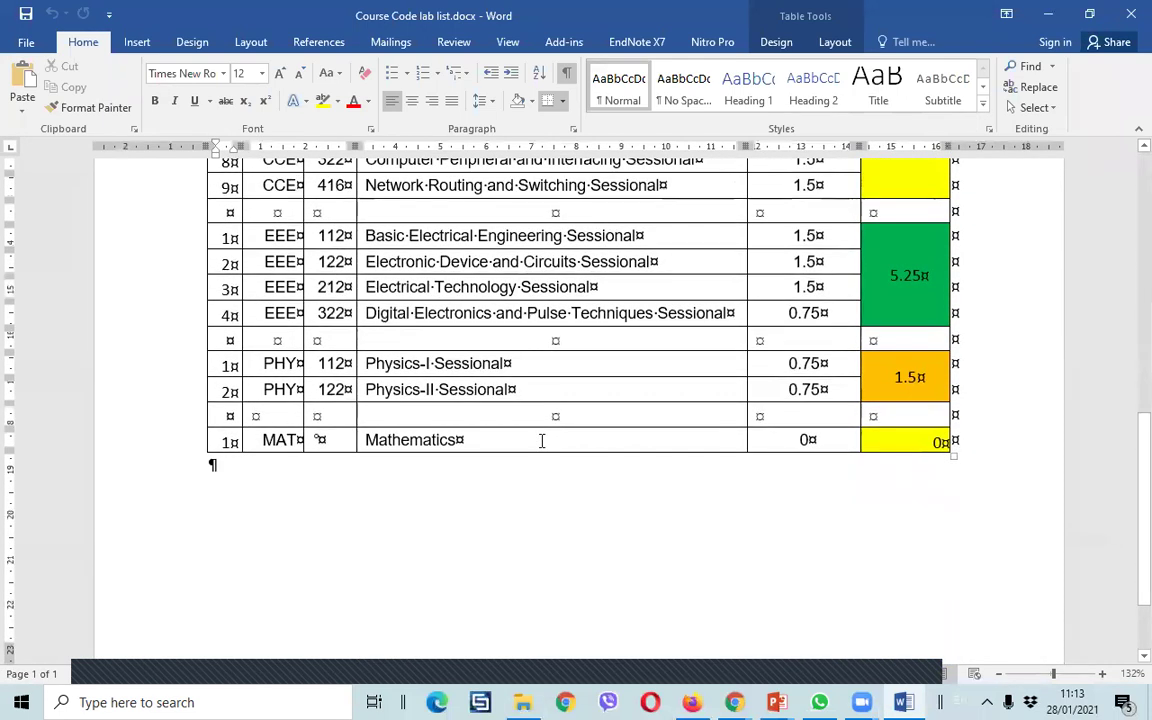
{"action": "scroll", "coordinate": [541, 441], "scroll_direction": "down", "scroll_amount": 3}
{"action": "scroll", "coordinate": [540, 448], "scroll_direction": "up", "scroll_amount": 8}
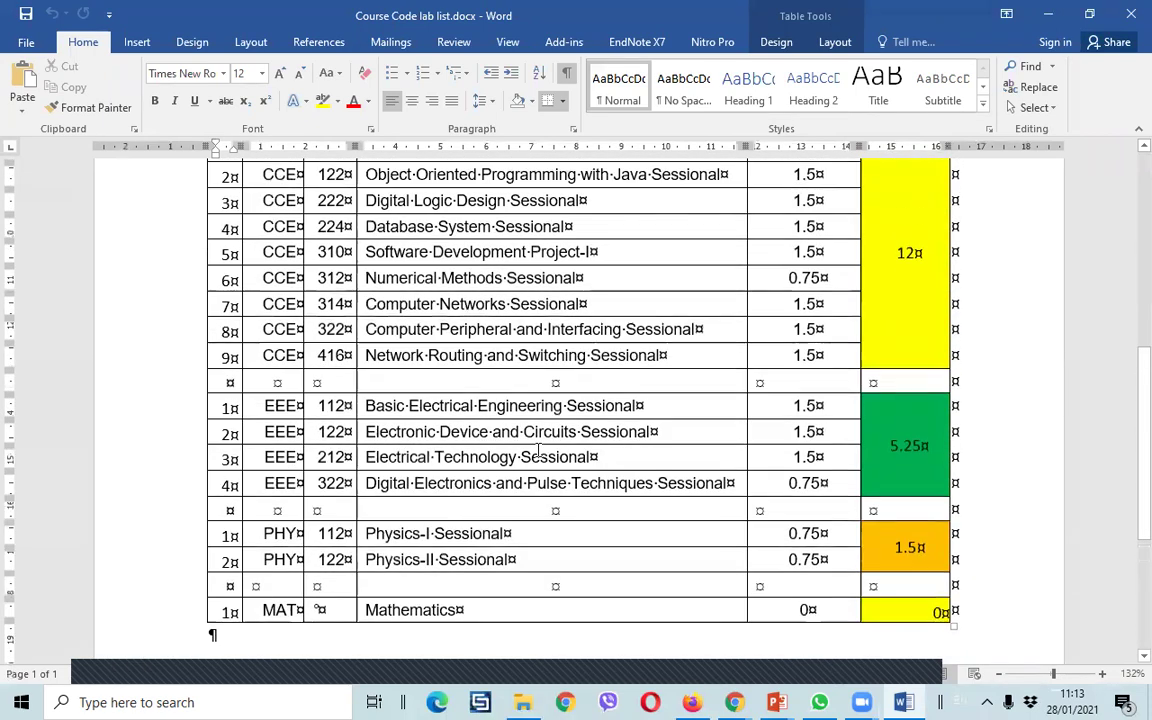
{"action": "scroll", "coordinate": [540, 452], "scroll_direction": "up", "scroll_amount": 9}
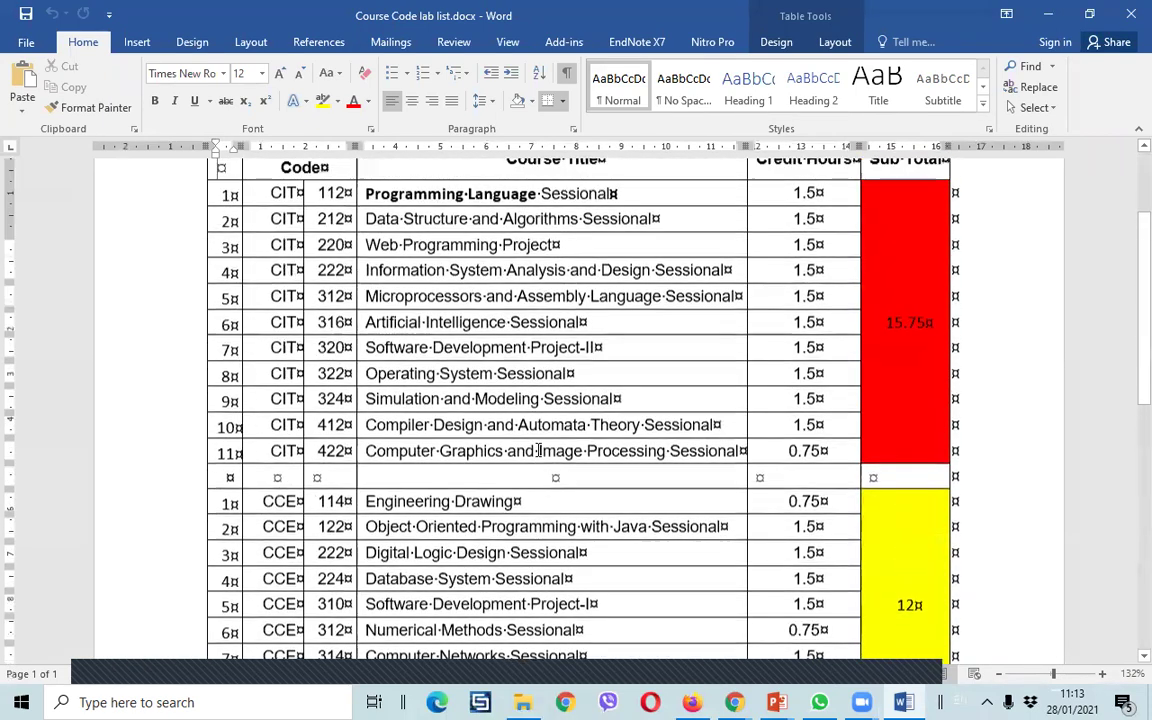
{"action": "scroll", "coordinate": [540, 452], "scroll_direction": "up", "scroll_amount": 3}
{"action": "scroll", "coordinate": [535, 442], "scroll_direction": "down", "scroll_amount": 18}
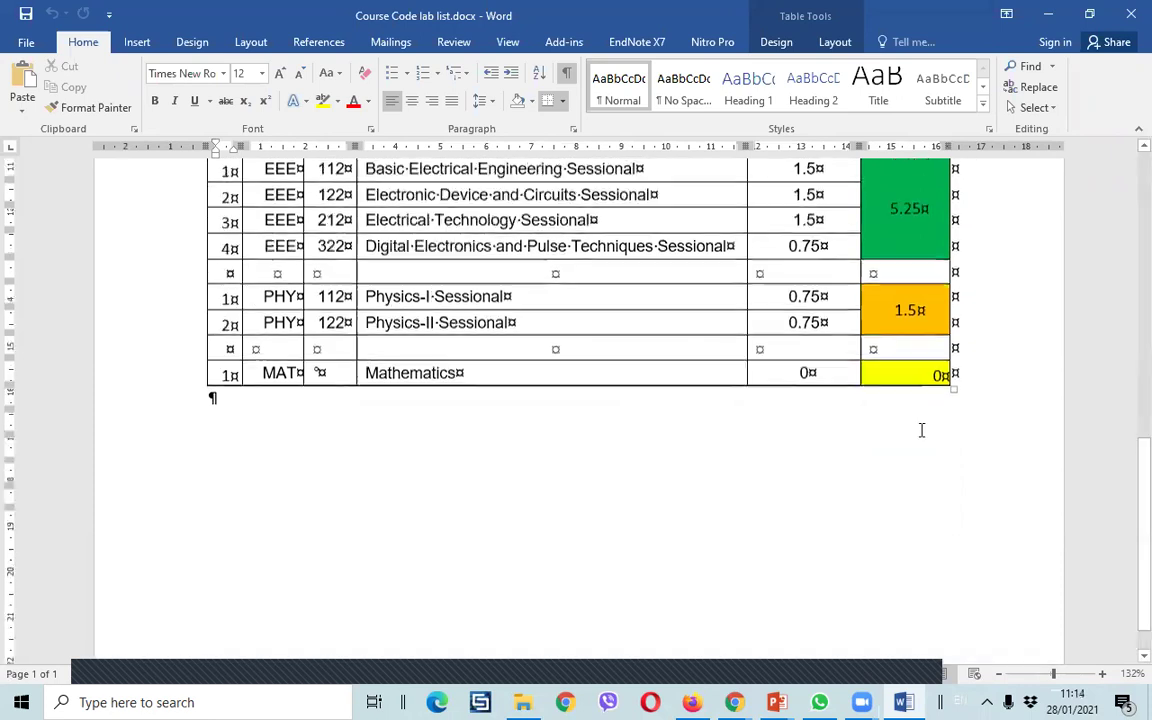
{"action": "scroll", "coordinate": [922, 430], "scroll_direction": "up", "scroll_amount": 8}
{"action": "left_click", "coordinate": [1131, 14]}
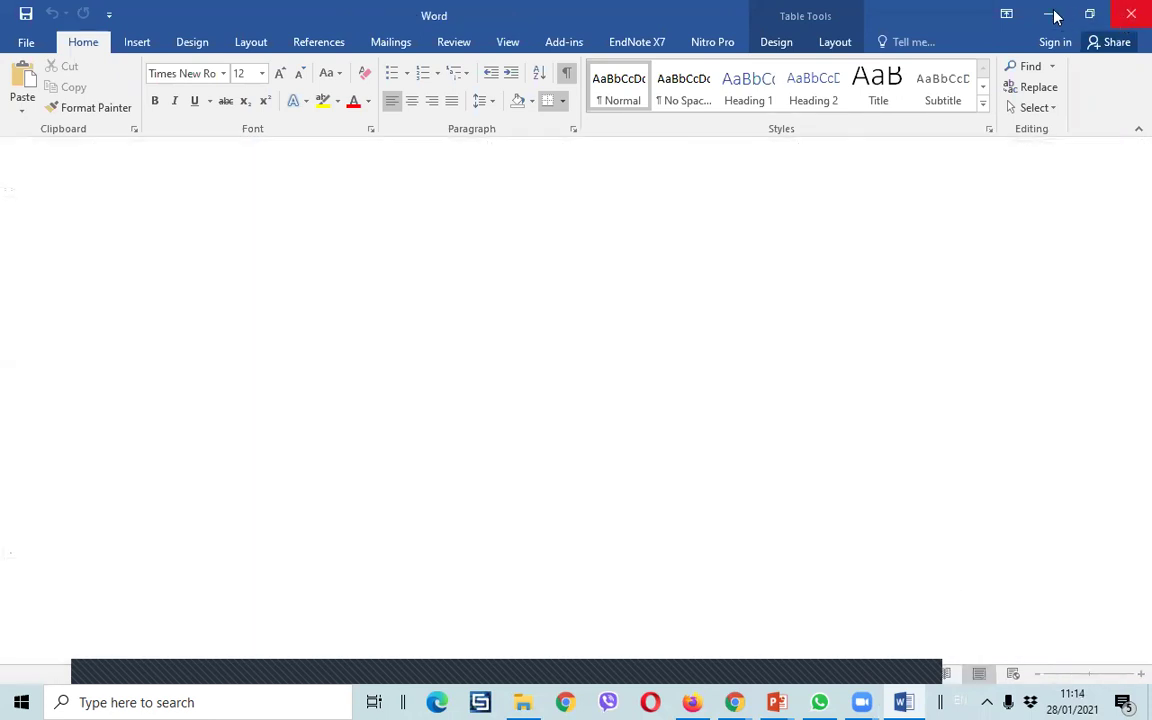
{"action": "left_click", "coordinate": [1049, 14]}
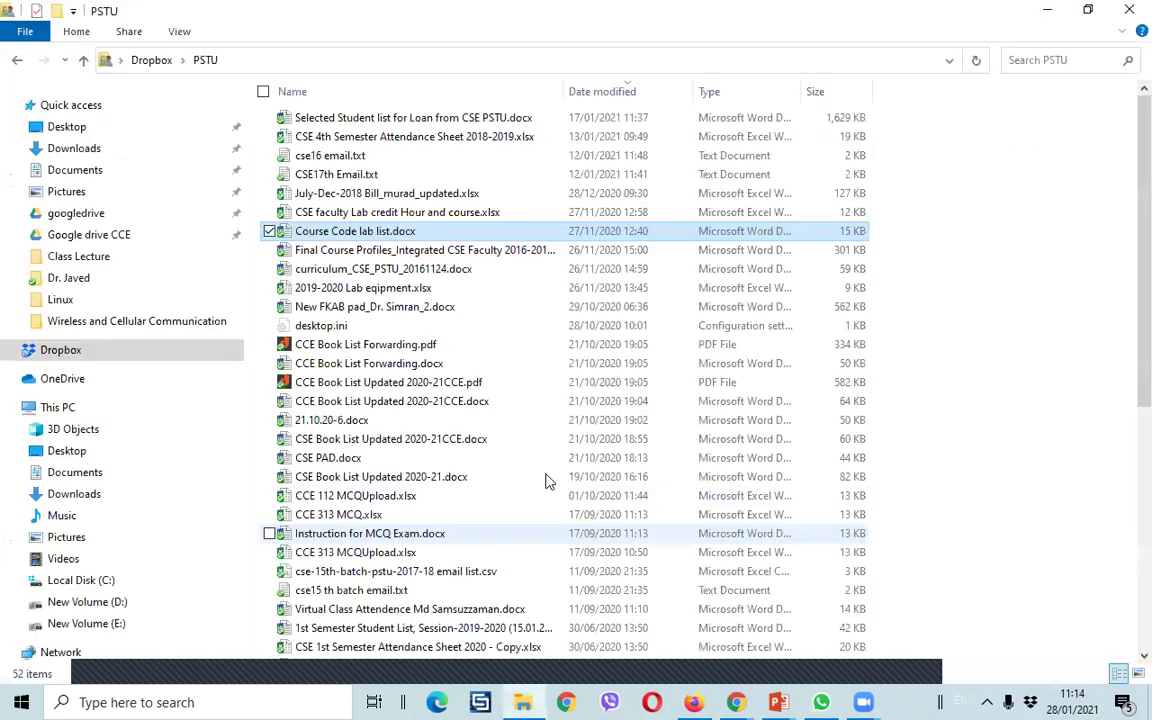
Step: Open the Final Course Profiles_Integrated CSE Faculty 2016-2017(1).docx document from the PSTU folder and search it for "CSE 421"
{"action": "double_click", "coordinate": [436, 252]}
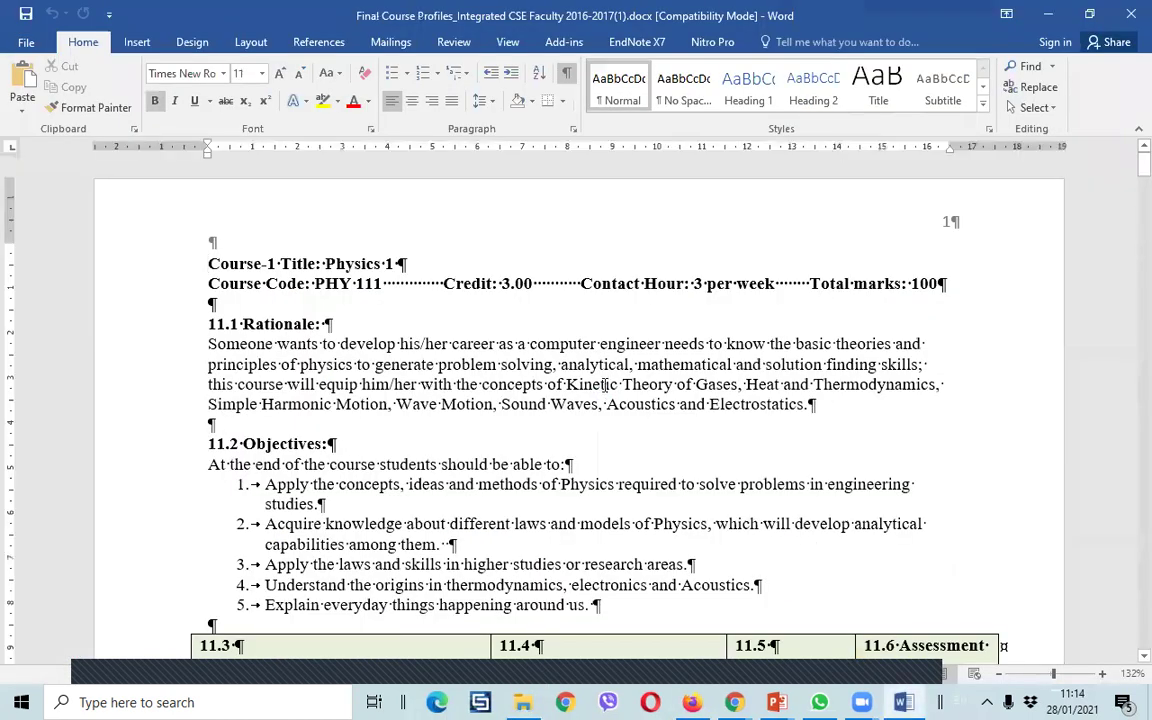
{"action": "left_click_drag", "start_coordinate": [1144, 160], "coordinate": [1127, 624]}
{"action": "left_click_drag", "start_coordinate": [1127, 617], "coordinate": [1008, 643]}
{"action": "key", "text": "ctrl+f"}
{"action": "type", "text": "CSE 421"}
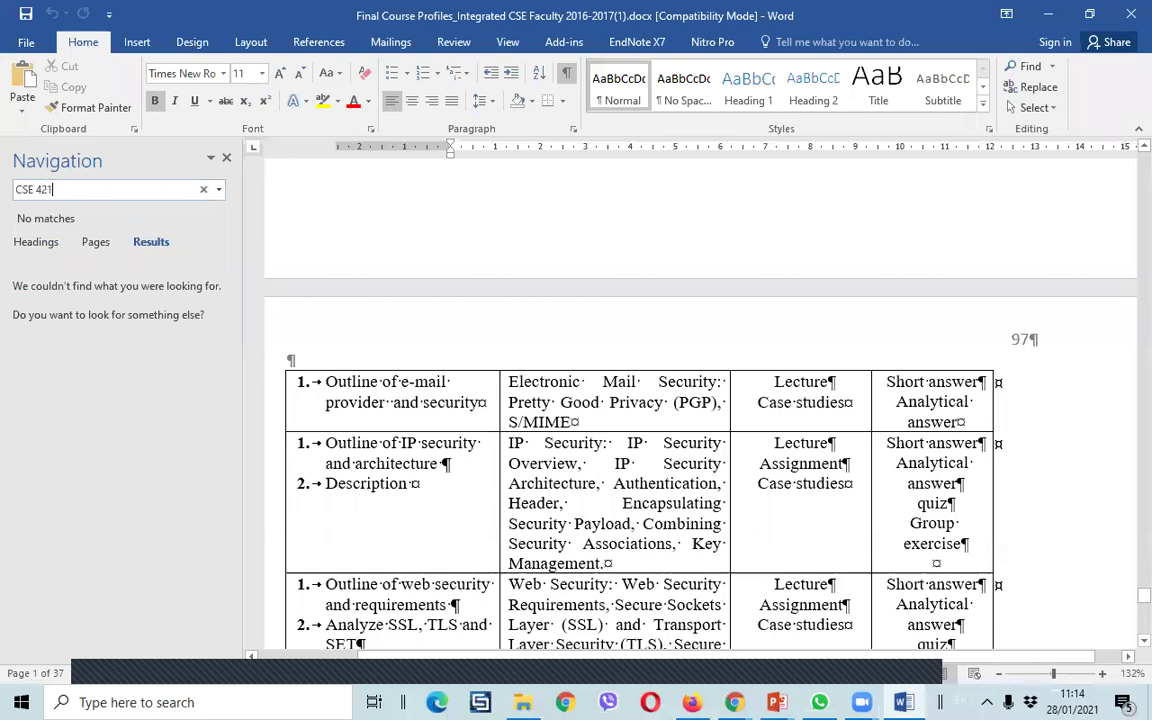
{"action": "key", "text": "Return"}
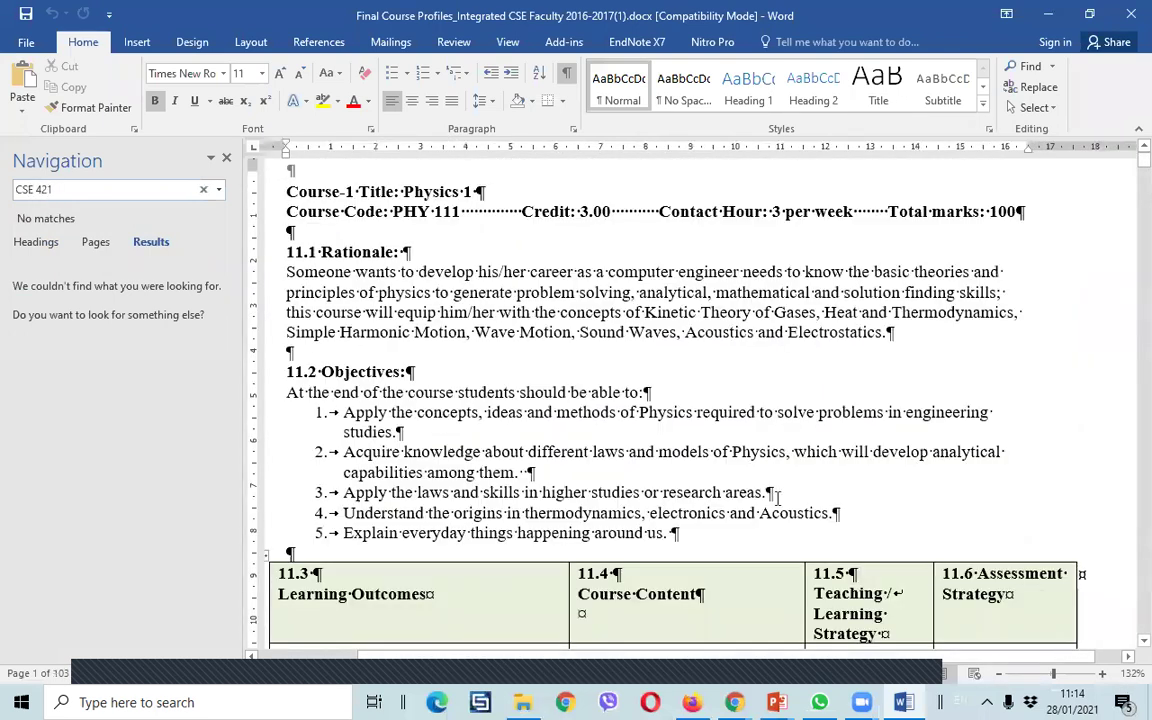
{"action": "scroll", "coordinate": [680, 428], "scroll_direction": "down", "scroll_amount": 7}
{"action": "scroll", "coordinate": [680, 428], "scroll_direction": "down", "scroll_amount": 7}
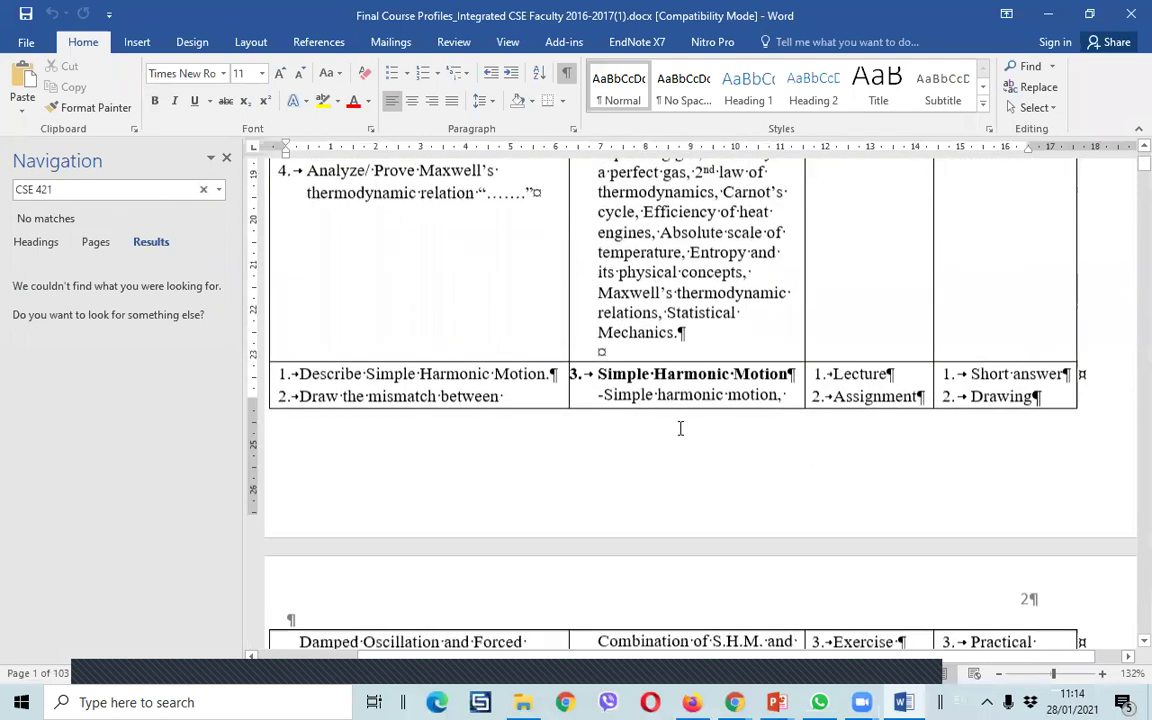
{"action": "key", "text": "alt+Tab"}
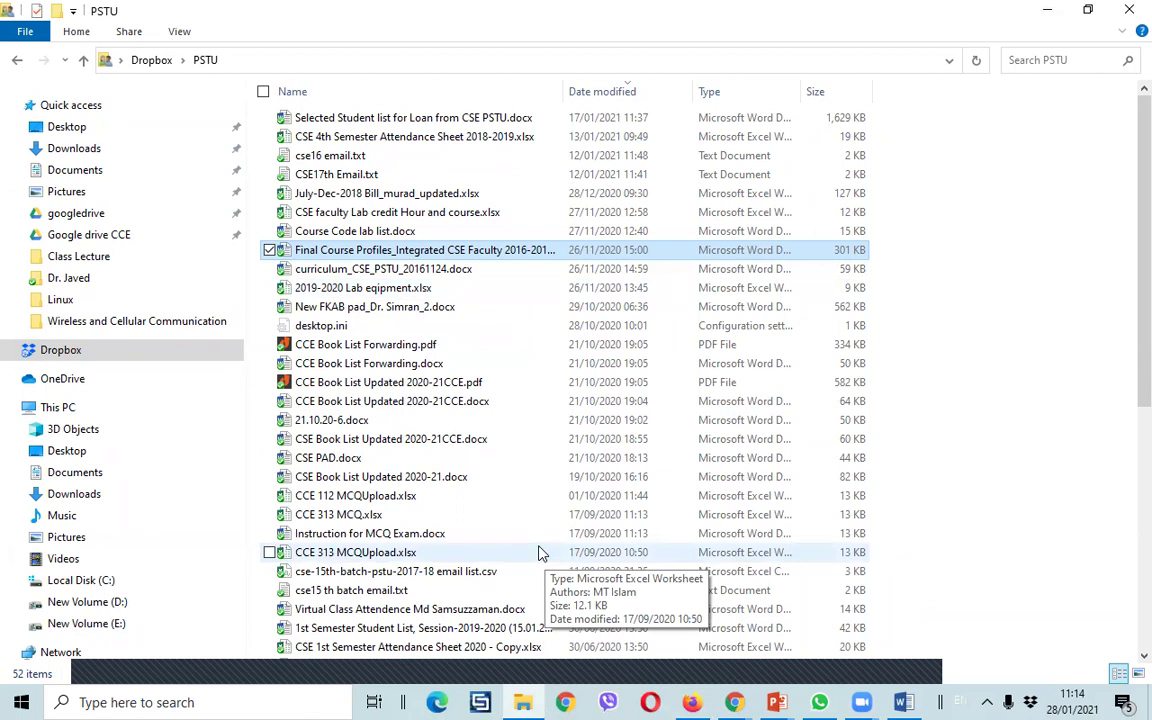
{"action": "key", "text": "Return"}
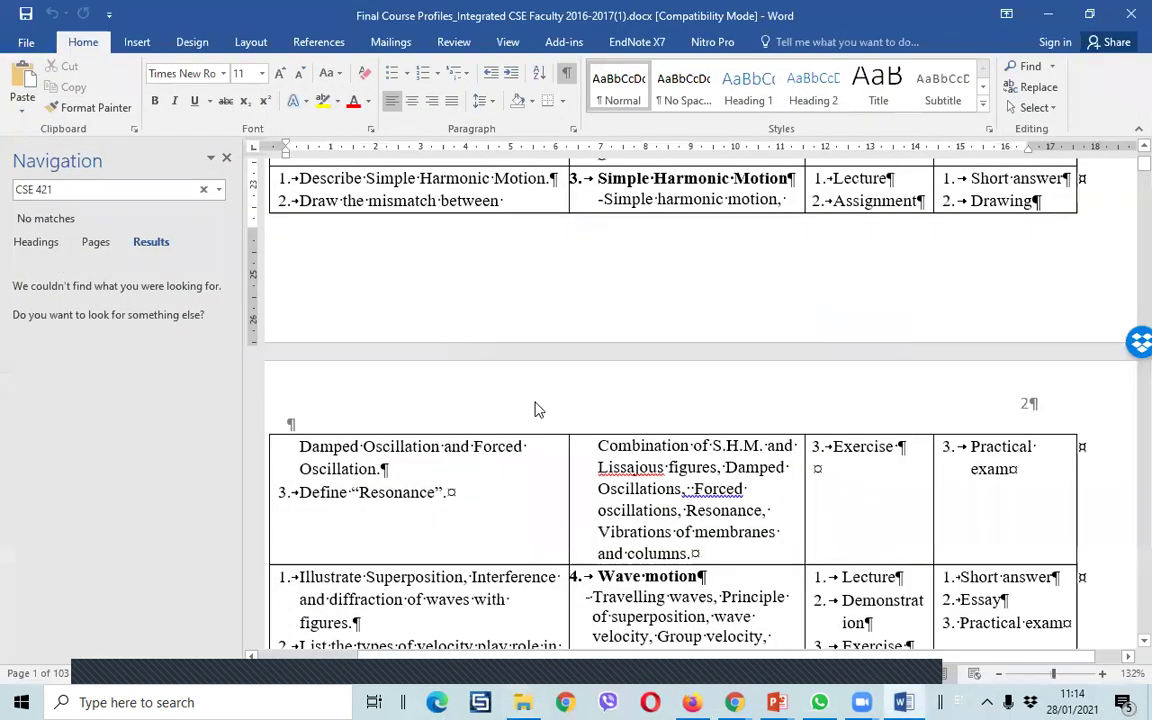
Step: Switch back to Google Classroom in Chrome and assign the Seminar Title and Index assignment to the class
{"action": "left_click", "coordinate": [898, 700]}
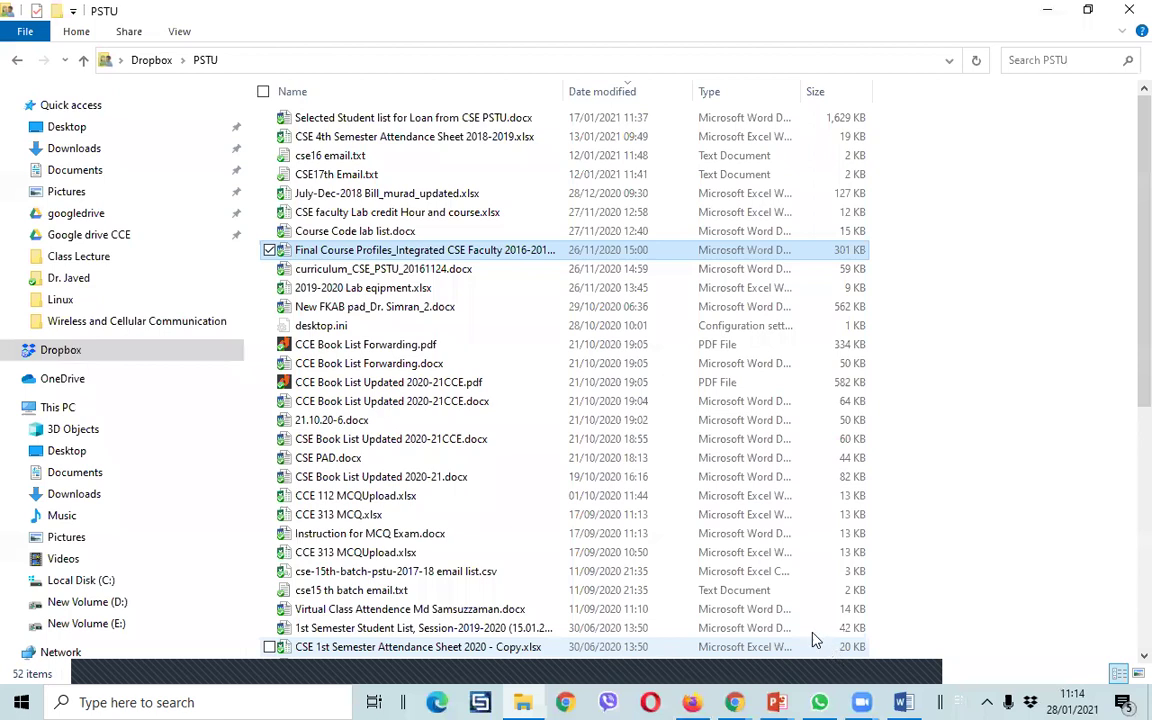
{"action": "left_click", "coordinate": [1044, 10]}
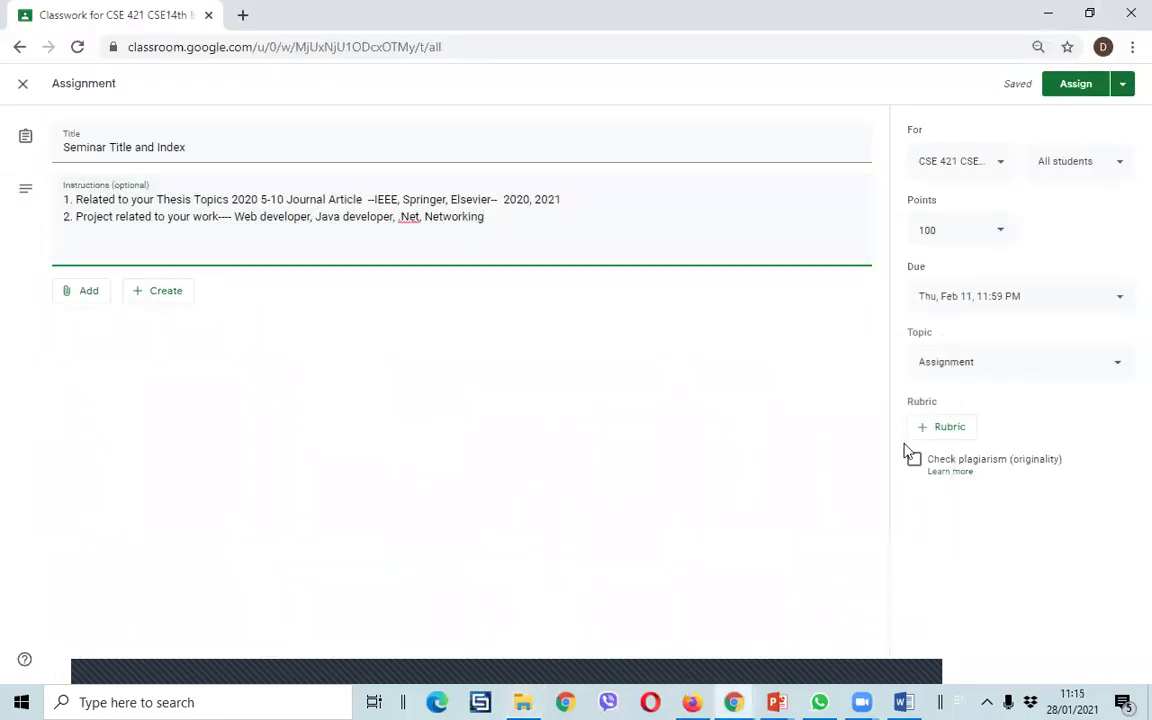
{"action": "left_click", "coordinate": [1072, 86]}
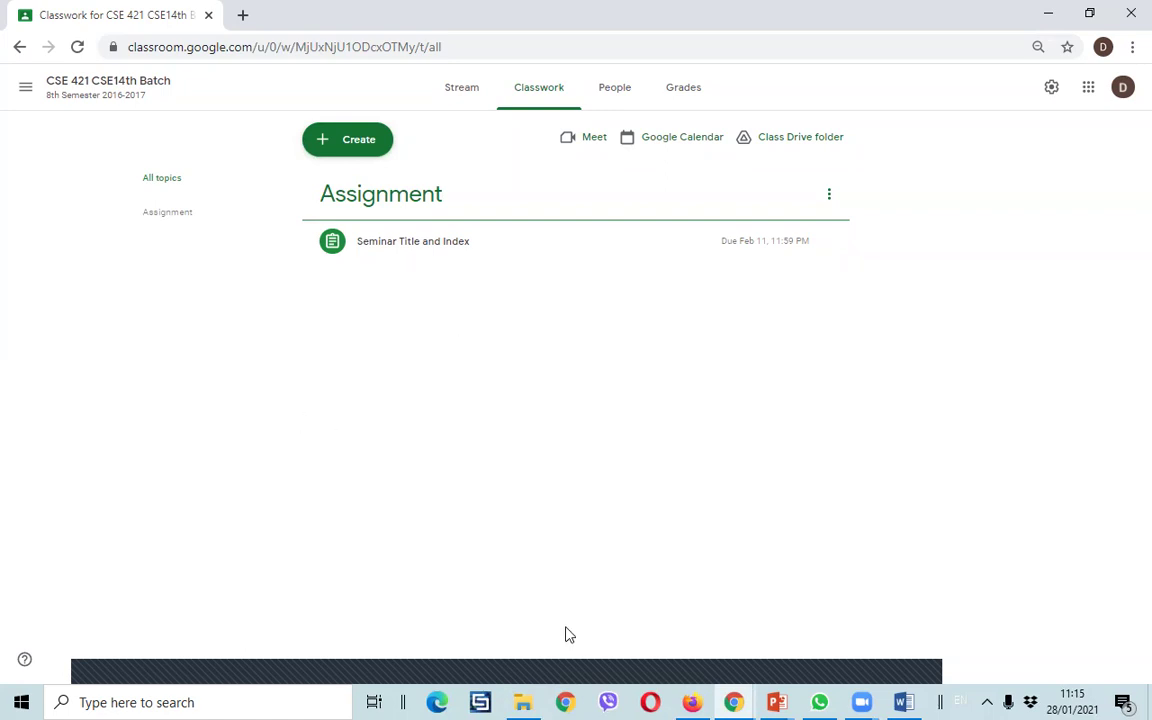
{"action": "left_click", "coordinate": [22, 91]}
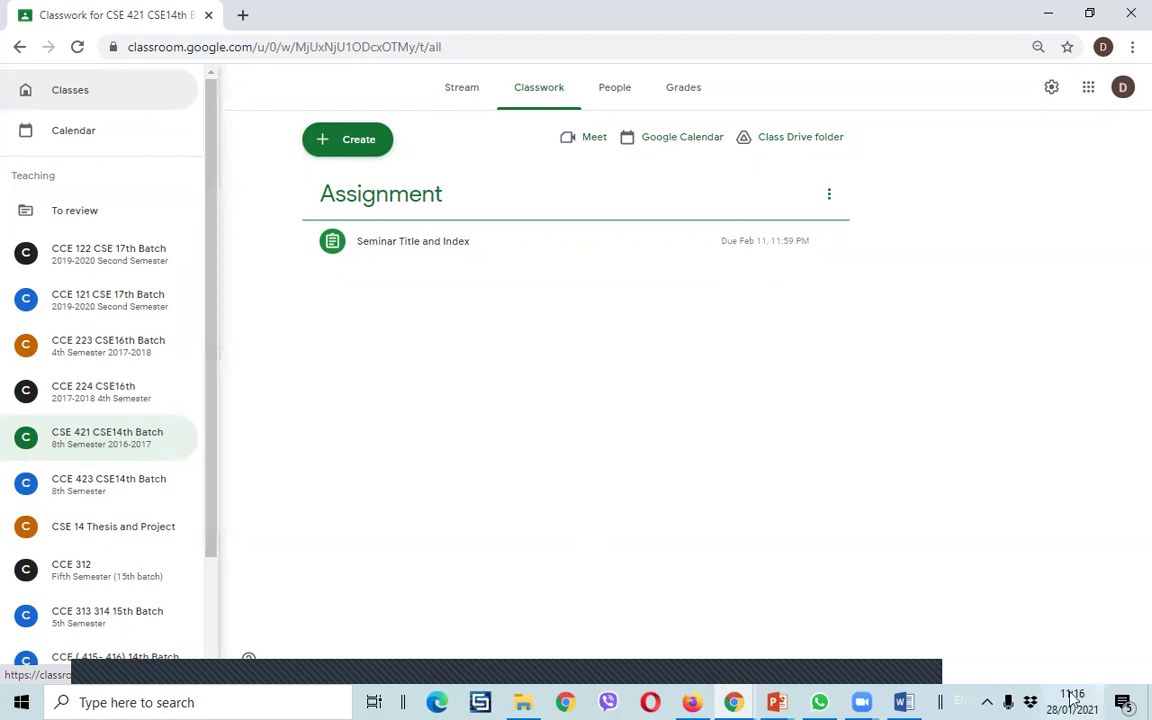
{"action": "left_click", "coordinate": [987, 701]}
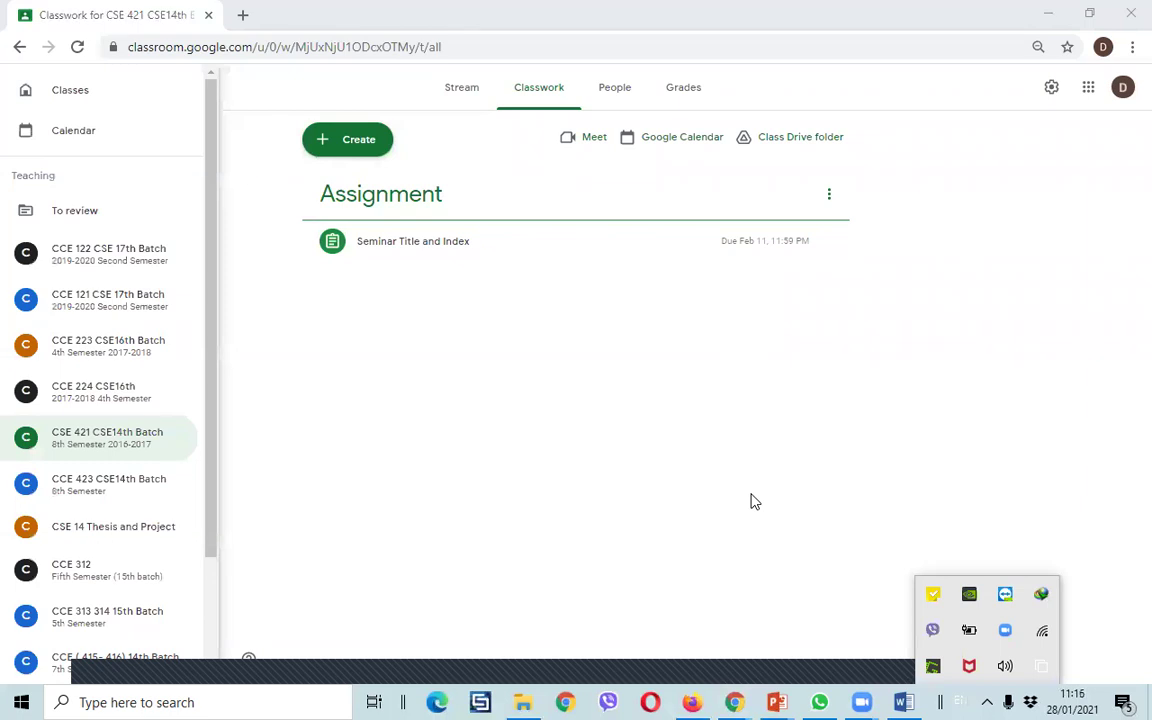
{"action": "left_click", "coordinate": [206, 533]}
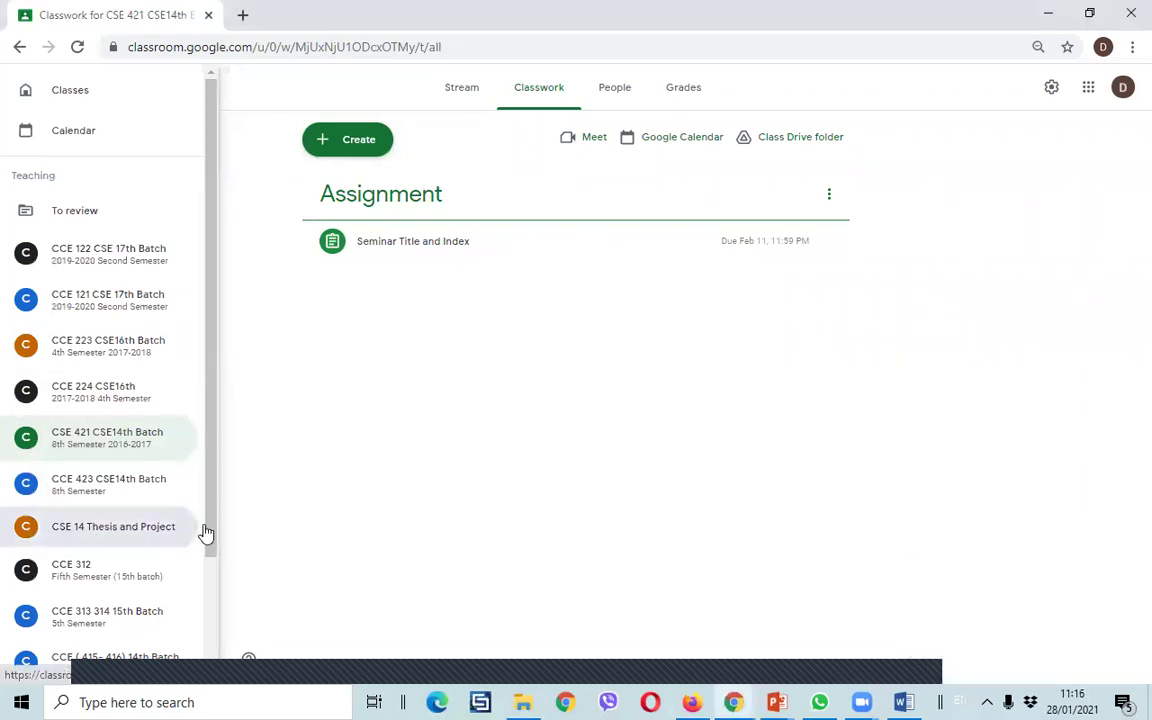
{"action": "left_click", "coordinate": [200, 530]}
{"action": "left_click", "coordinate": [15, 47]}
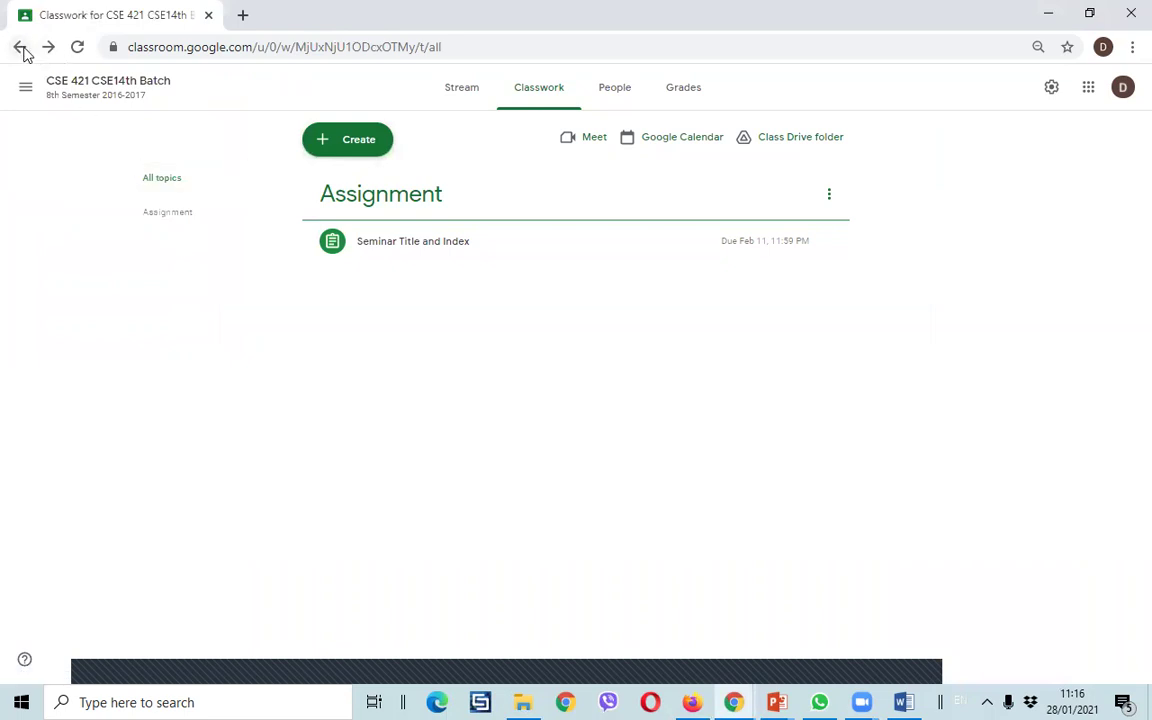
Step: Open the CCE 423 CSE14th Batch class from the list of taught classes
{"action": "left_click", "coordinate": [26, 88]}
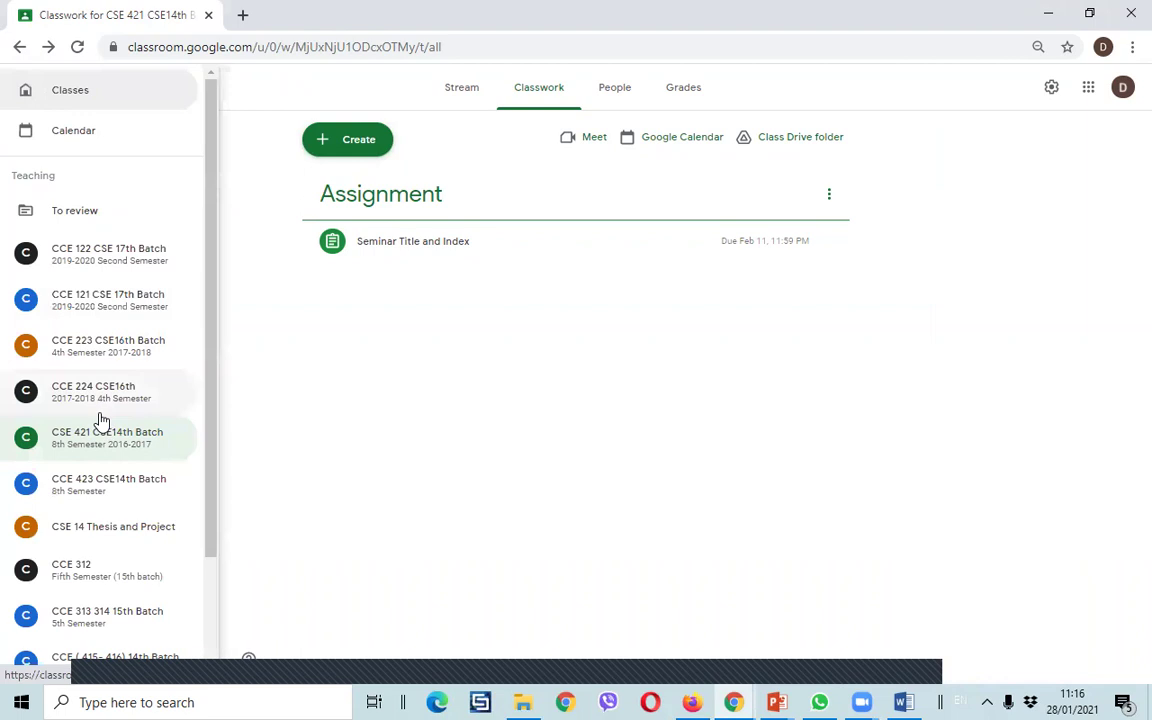
{"action": "left_click", "coordinate": [121, 489]}
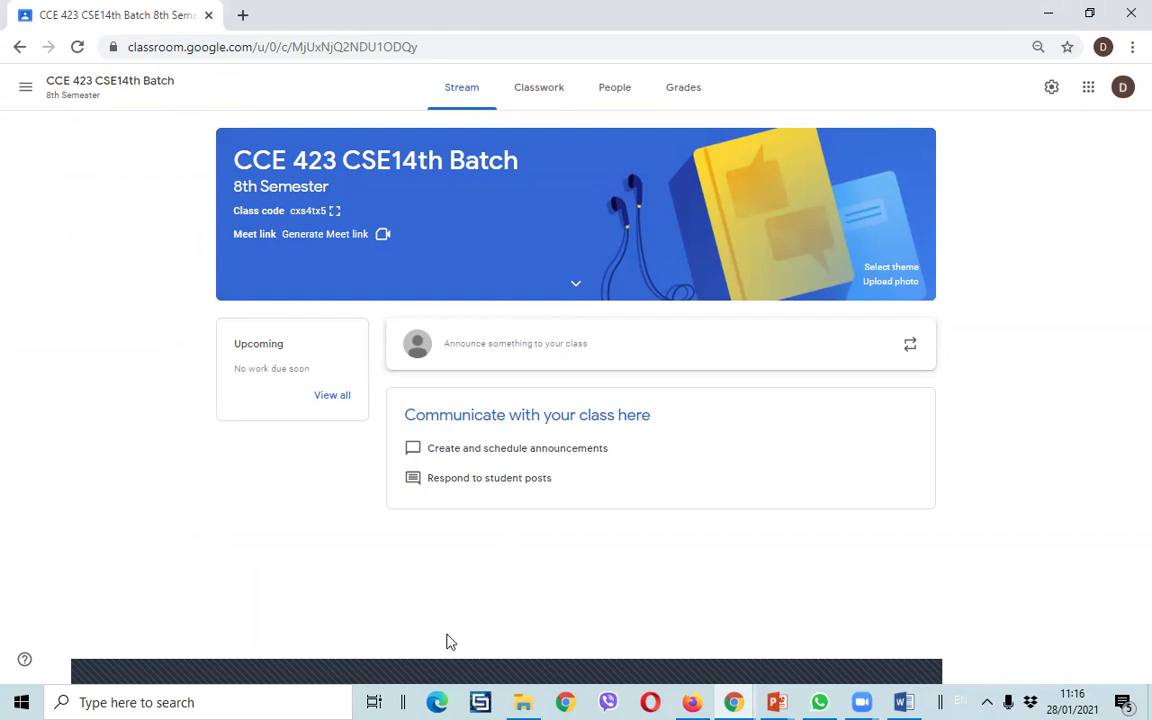
Step: Switch to the CSE 14 Batch Antendance spreadsheet in Firefox and compare its attendance sheet with the Seminar Title sheet
{"action": "mouse_move", "coordinate": [429, 617]}
{"action": "left_click", "coordinate": [1048, 13]}
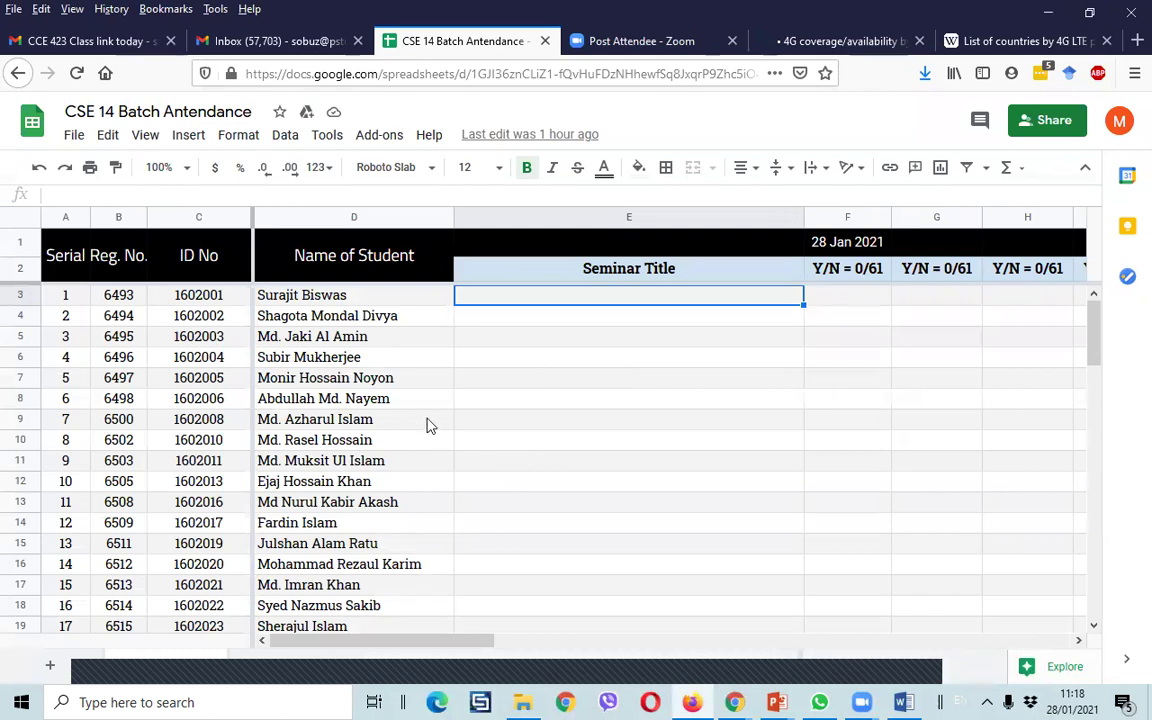
{"action": "left_click", "coordinate": [280, 672]}
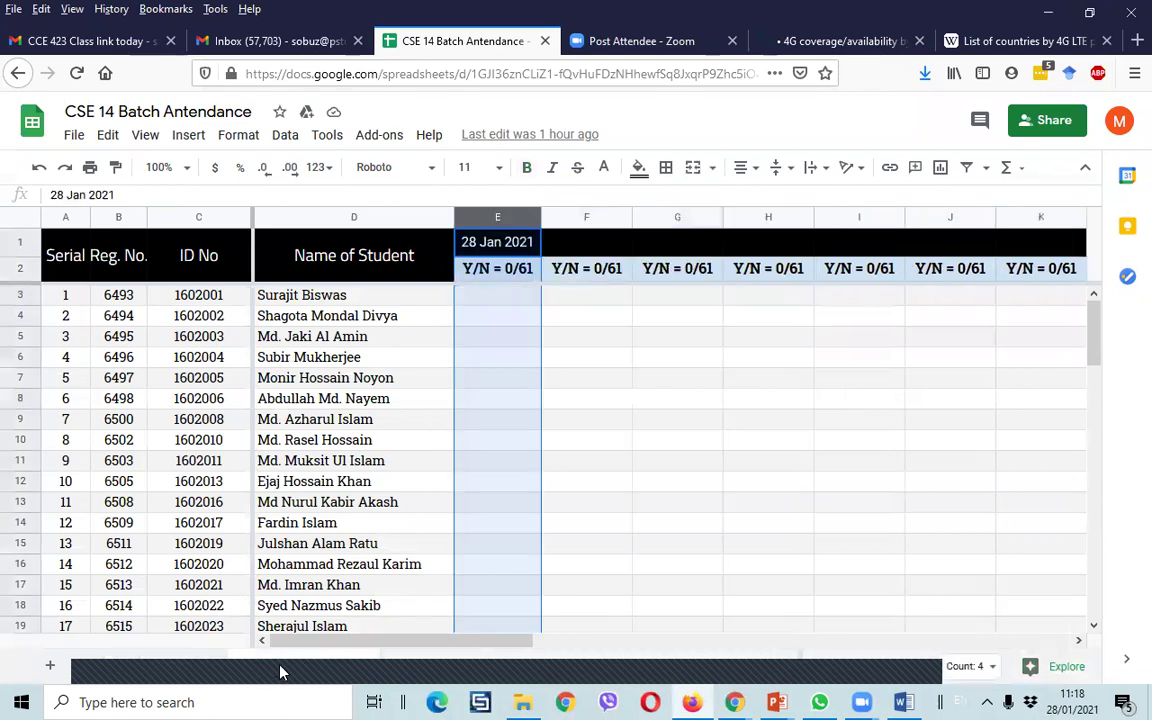
{"action": "right_click", "coordinate": [658, 396]}
{"action": "left_click", "coordinate": [489, 360]}
{"action": "left_click", "coordinate": [471, 298]}
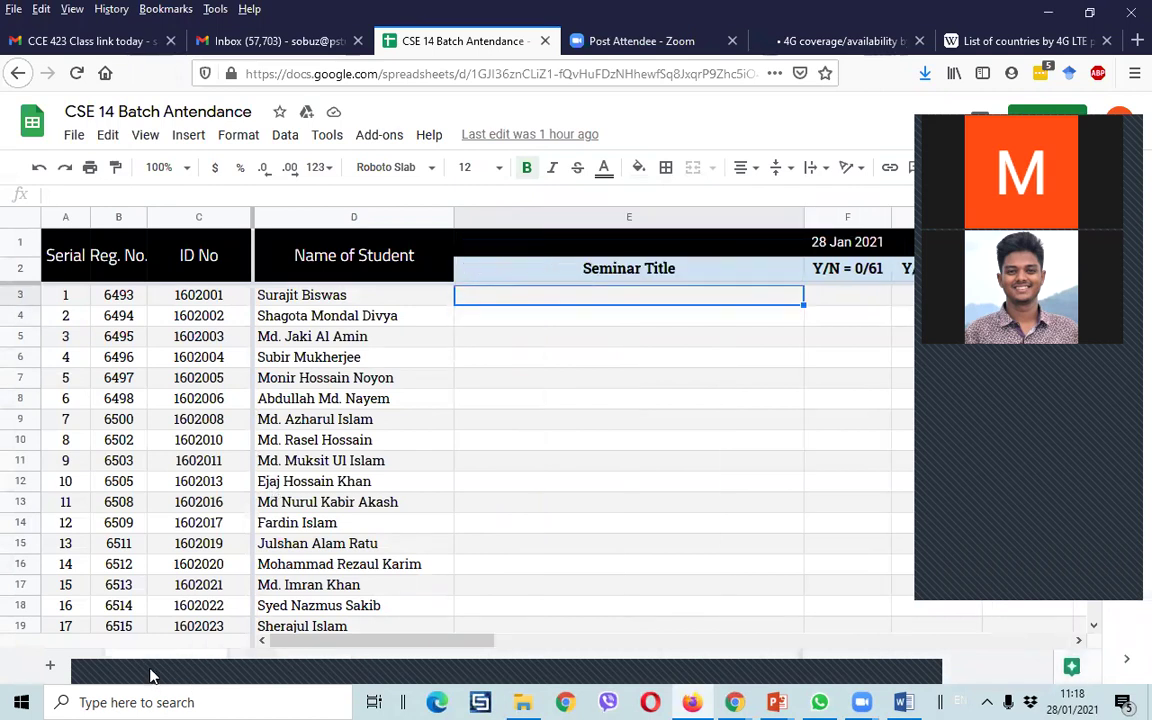
{"action": "left_click", "coordinate": [877, 295]}
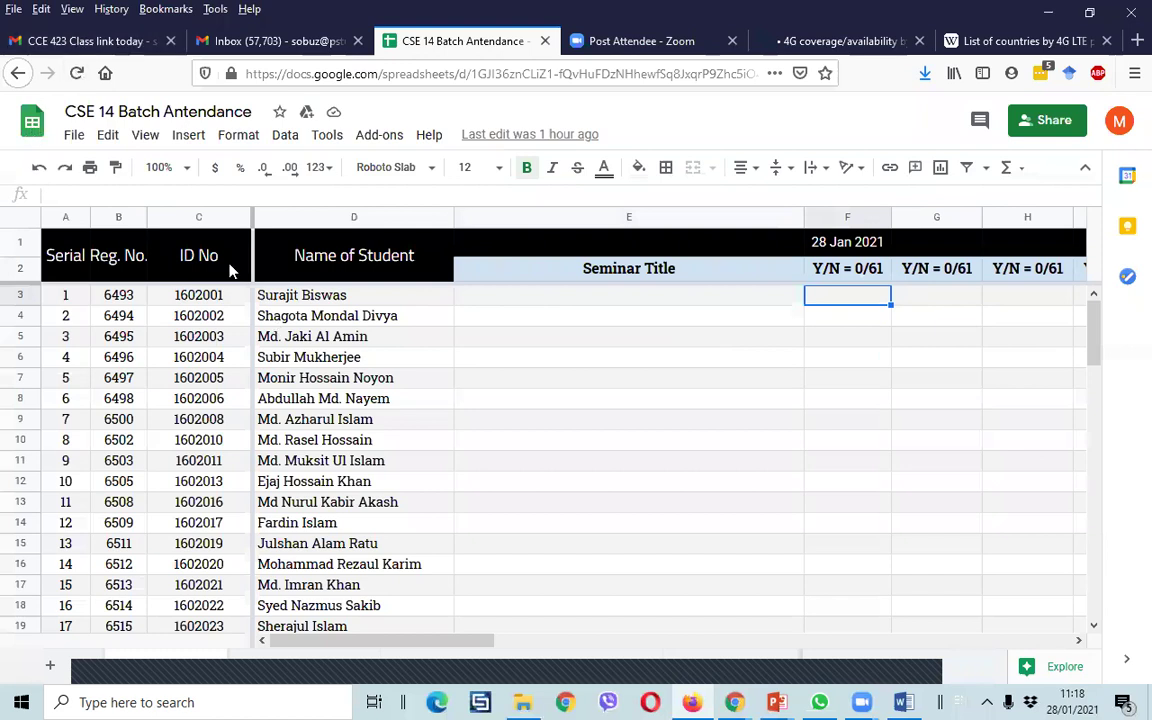
Step: Review which people and groups the attendance spreadsheet is shared with and their roles, without changing any access
{"action": "left_click", "coordinate": [1041, 122]}
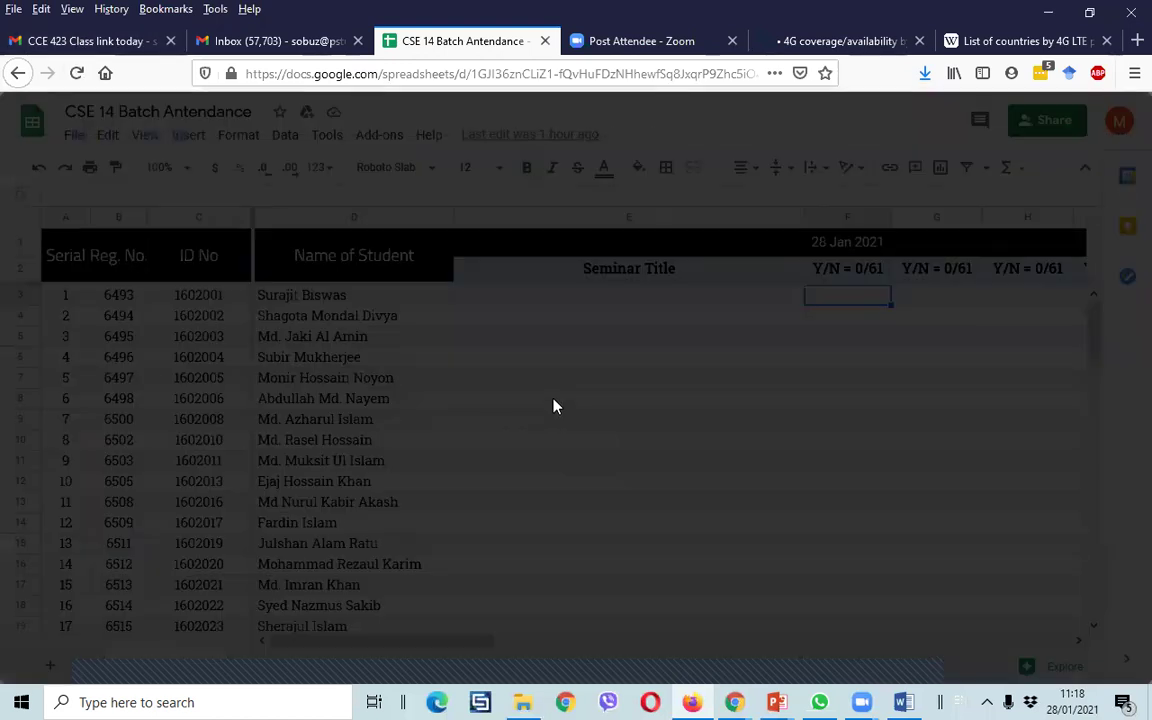
{"action": "scroll", "coordinate": [569, 334], "scroll_direction": "down", "scroll_amount": 5}
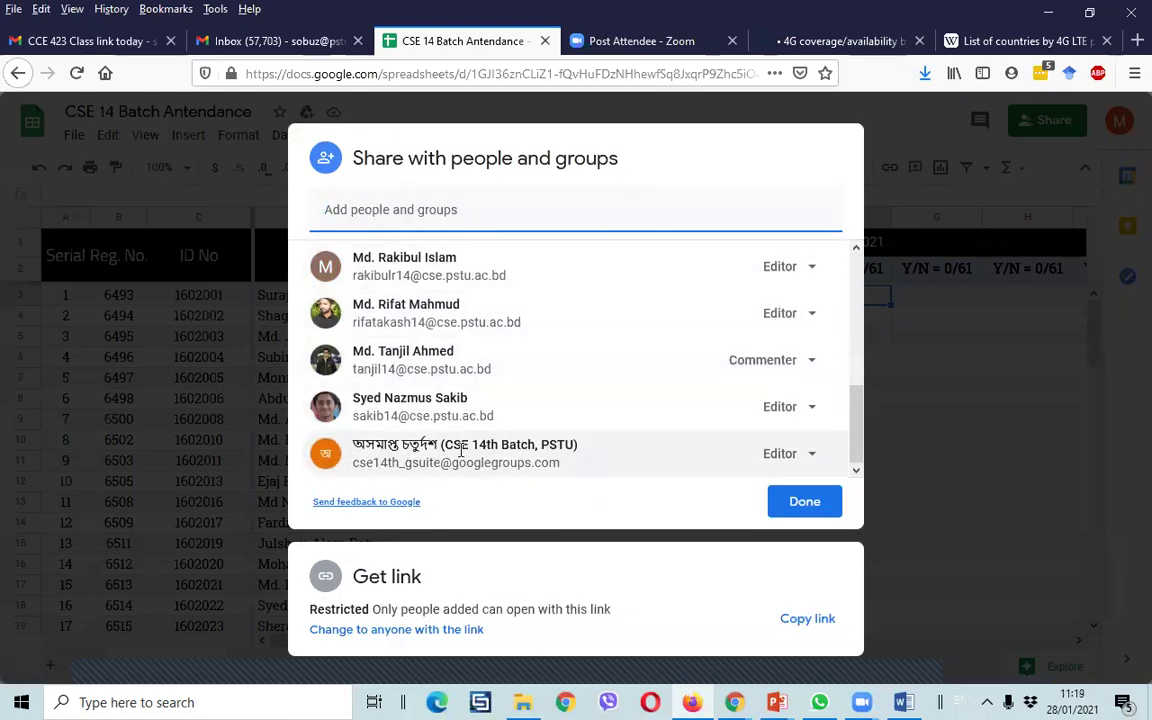
{"action": "mouse_move", "coordinate": [430, 456]}
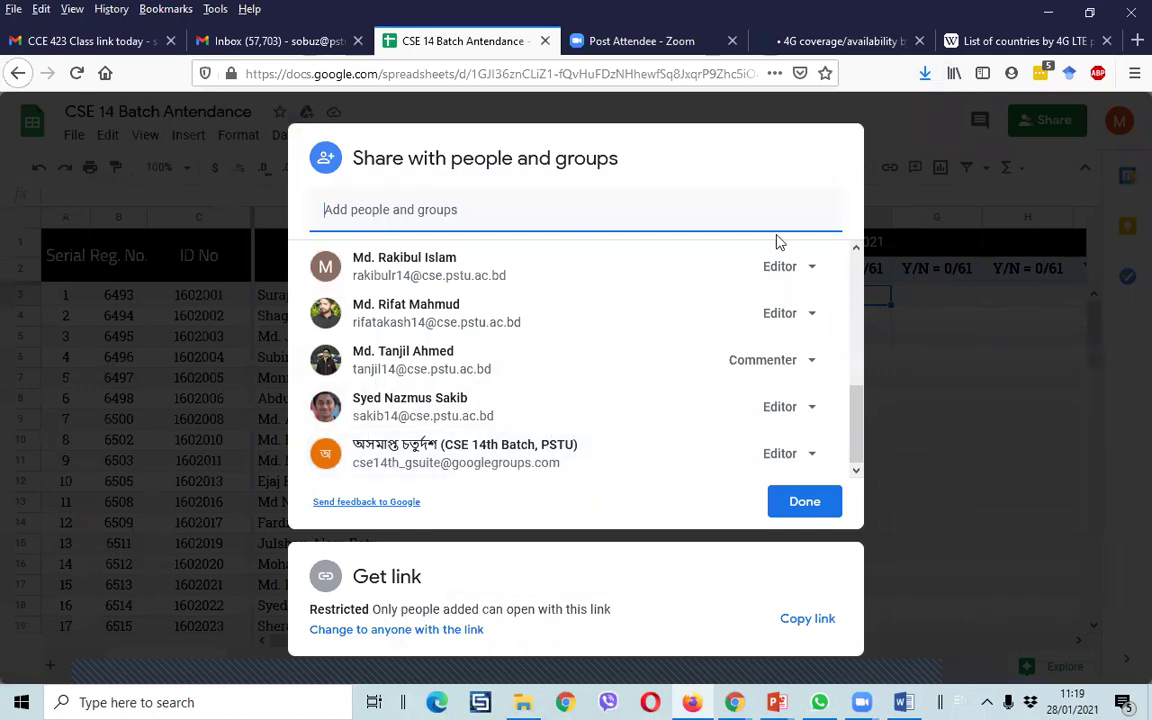
{"action": "key", "text": "Escape"}
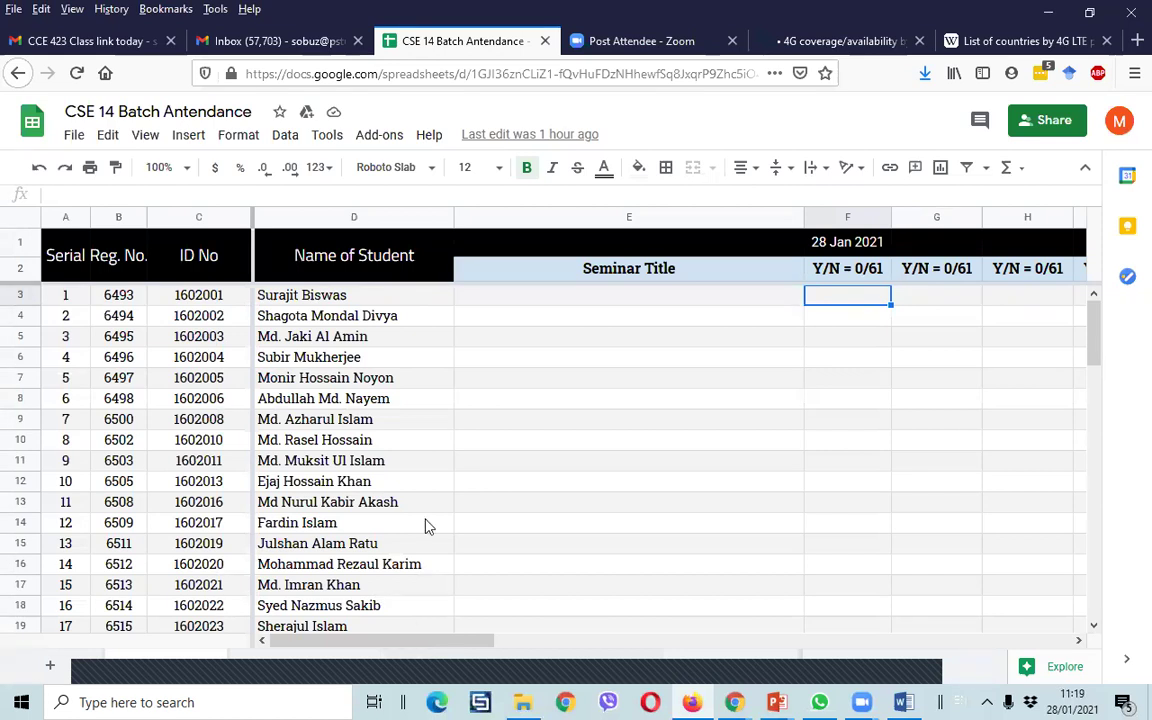
Step: Look through the student roster on the Seminar Title sheet and switch to the sheet without a seminar title column
{"action": "scroll", "coordinate": [425, 527], "scroll_direction": "down", "scroll_amount": 8}
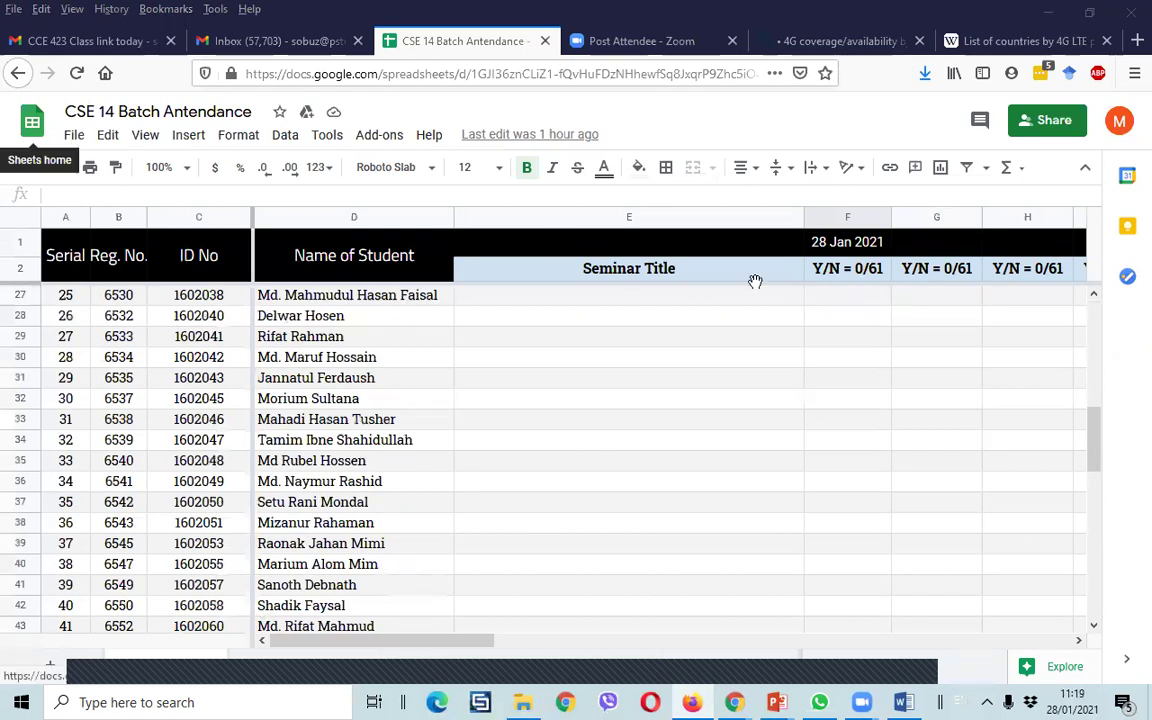
{"action": "left_click", "coordinate": [257, 672]}
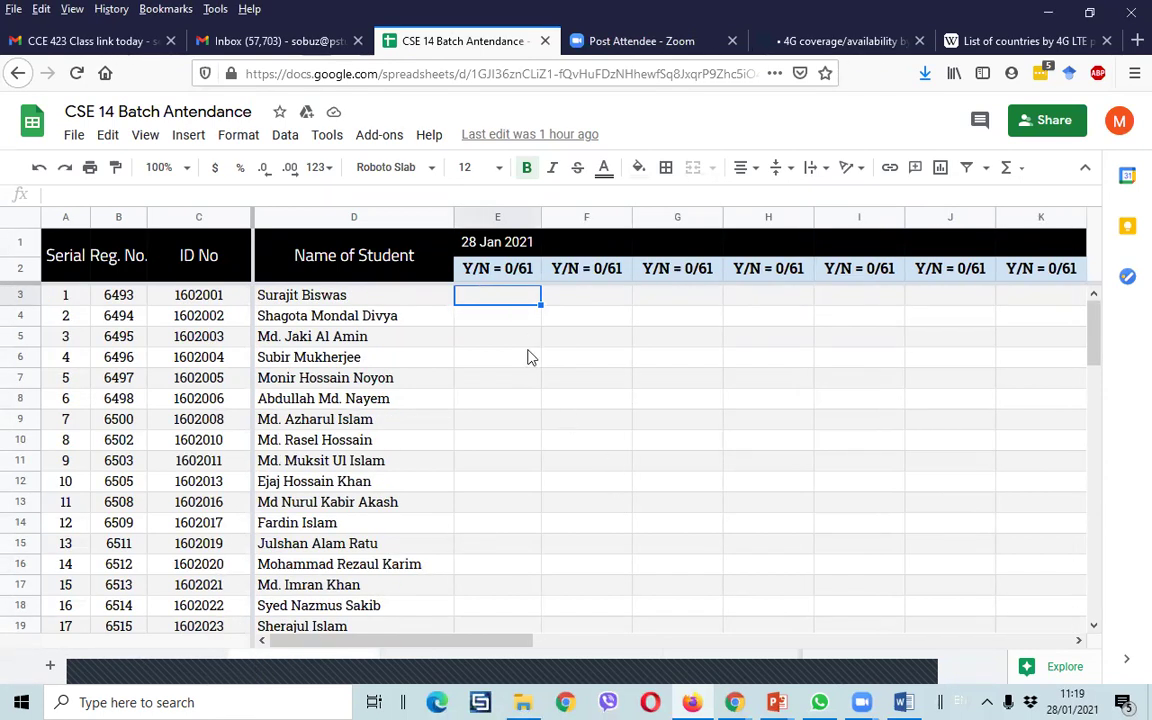
{"action": "left_click", "coordinate": [1055, 10]}
{"action": "left_click", "coordinate": [1049, 13]}
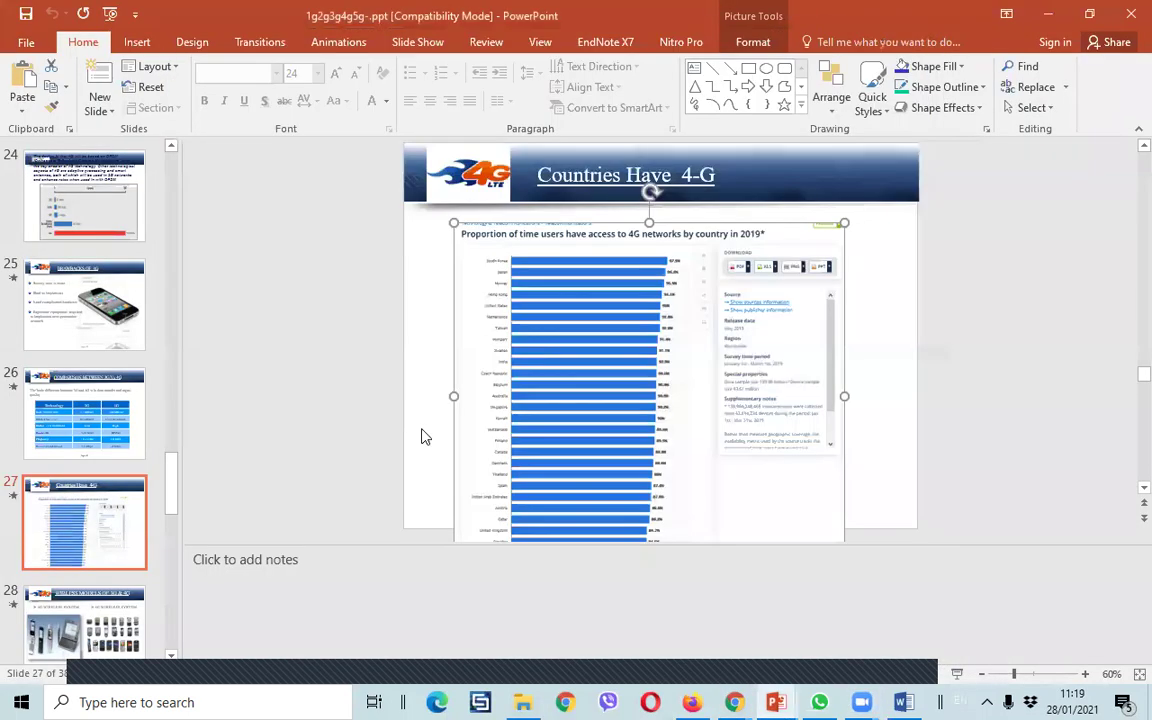
{"action": "left_click", "coordinate": [690, 702]}
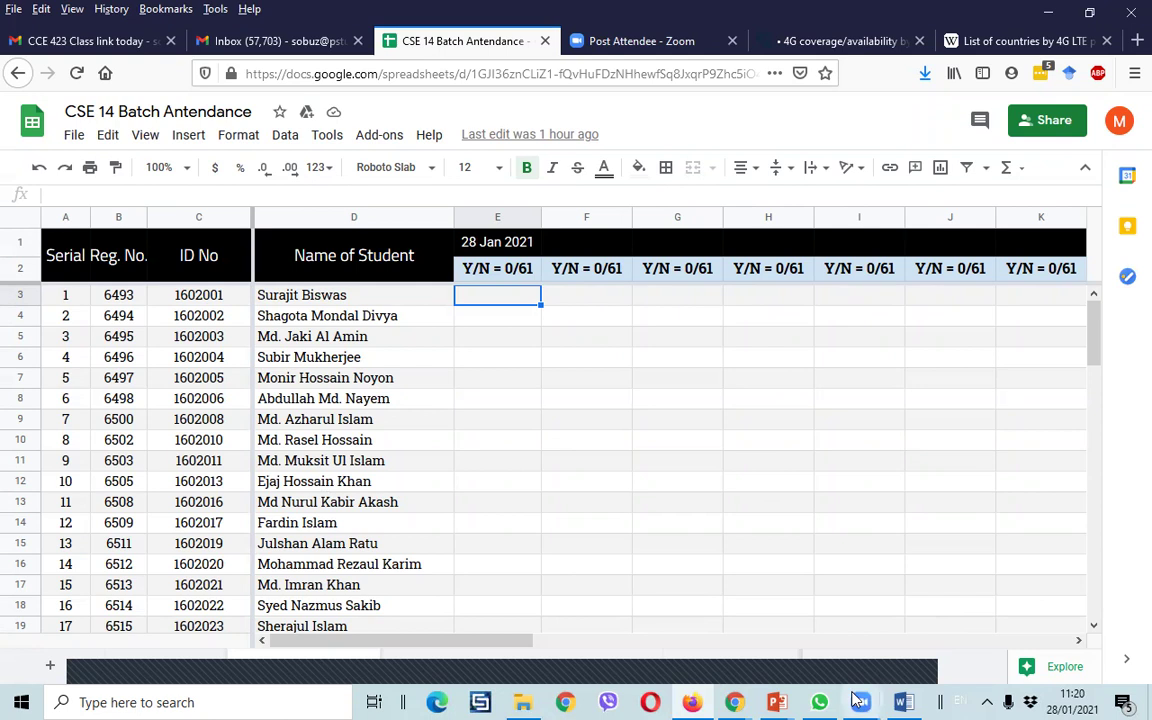
Step: Switch to the lecture1.pptx presentation in PowerPoint and go to its first slide
{"action": "mouse_move", "coordinate": [778, 700]}
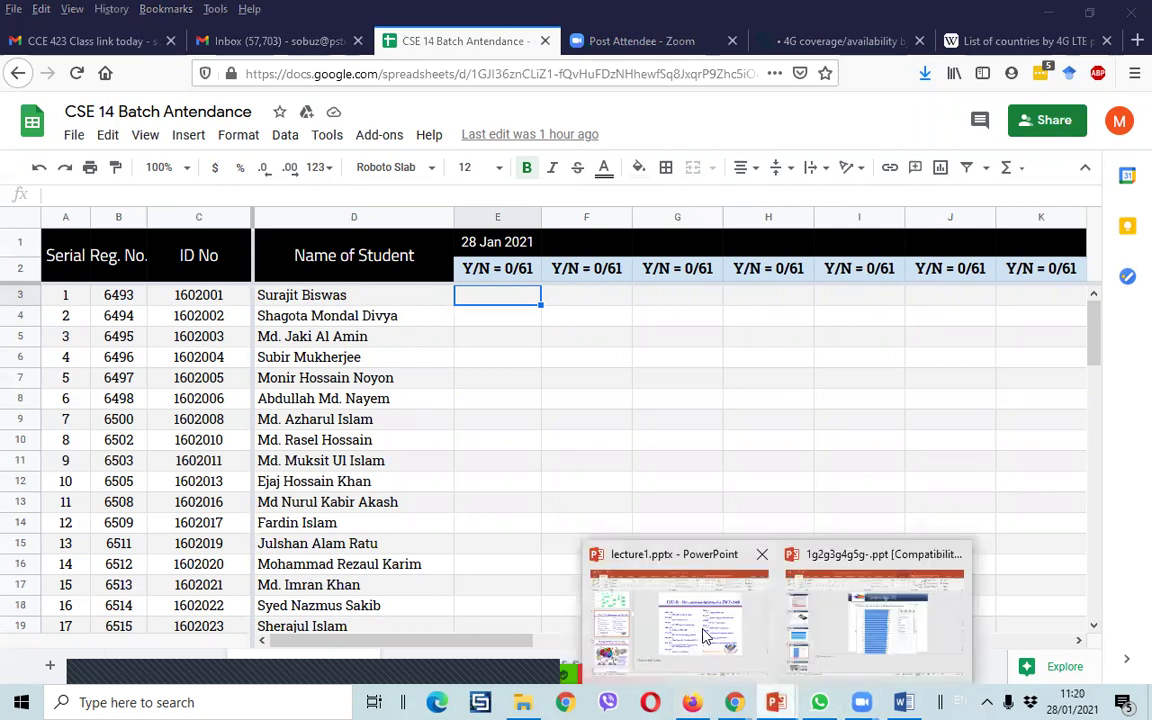
{"action": "left_click", "coordinate": [636, 570]}
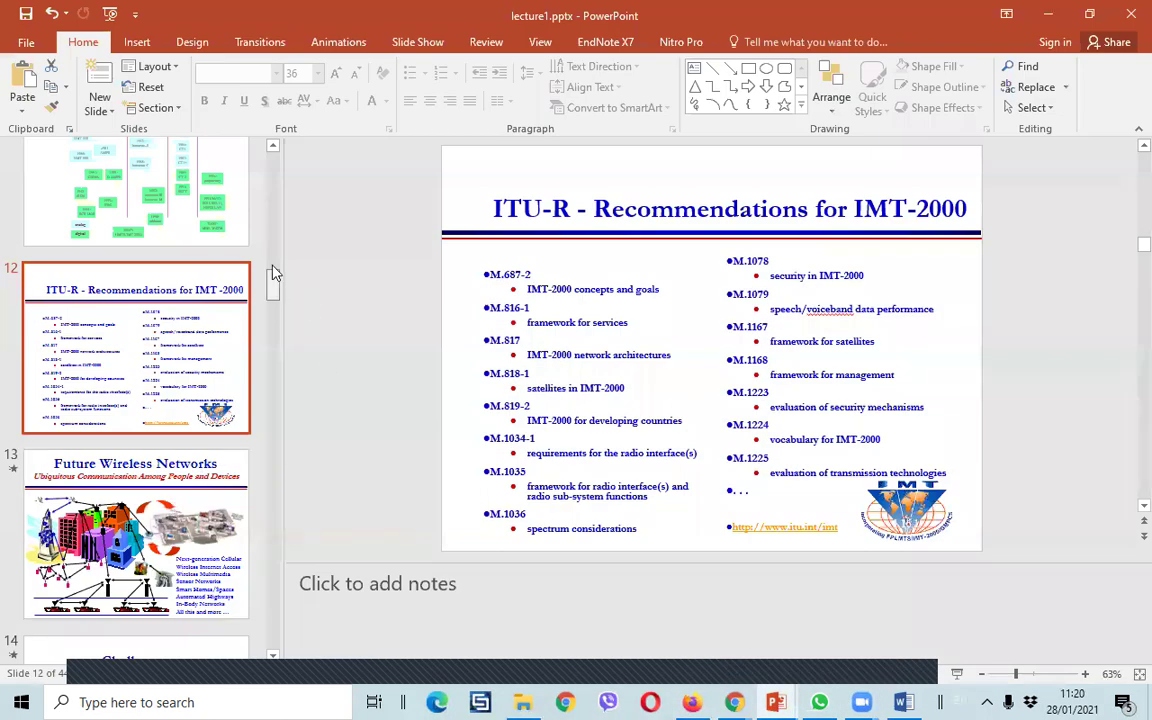
{"action": "left_click_drag", "start_coordinate": [274, 272], "coordinate": [240, 160]}
{"action": "left_click", "coordinate": [205, 205]}
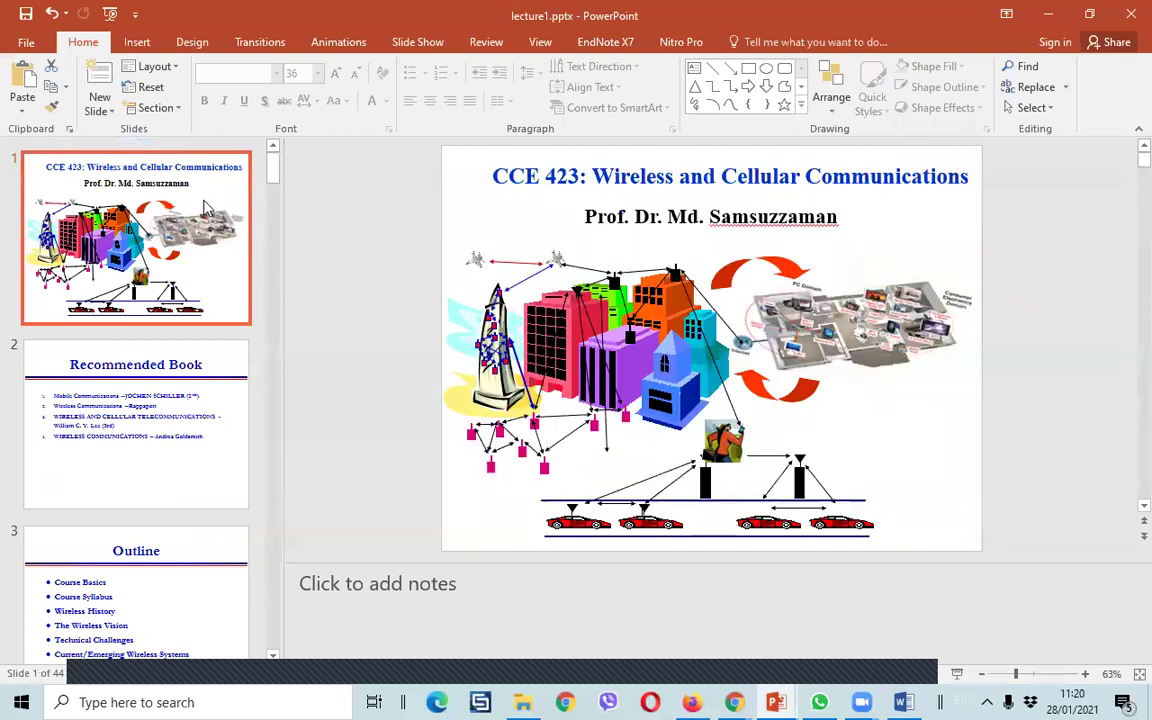